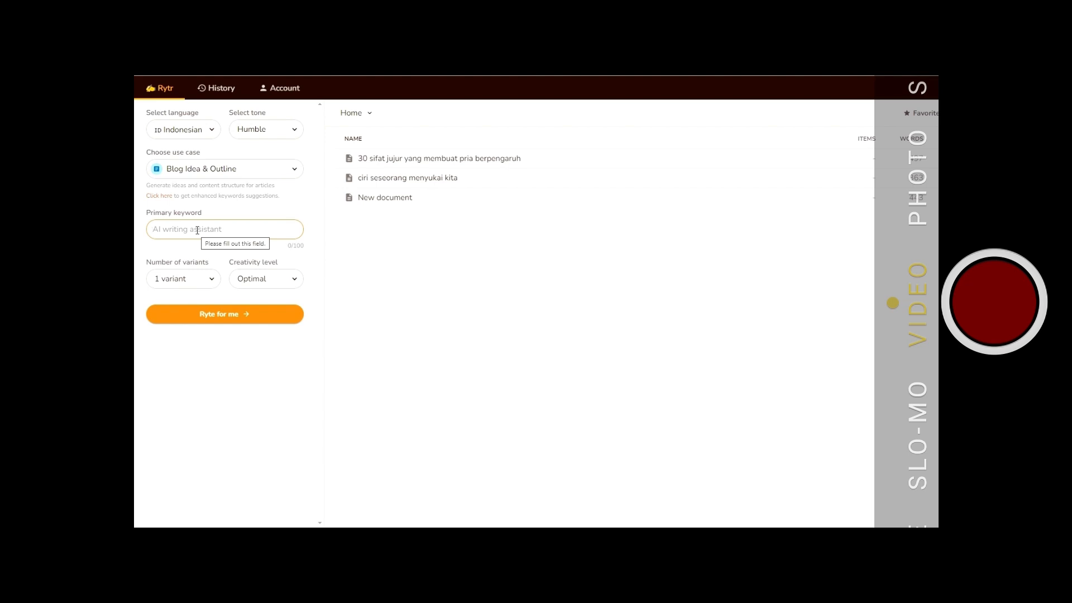
- Generate a Blog Idea & Outline for the keyword "kesehatan" with 3 variants at Optimal creativity
{"action": "type", "text": "kesehatan"}
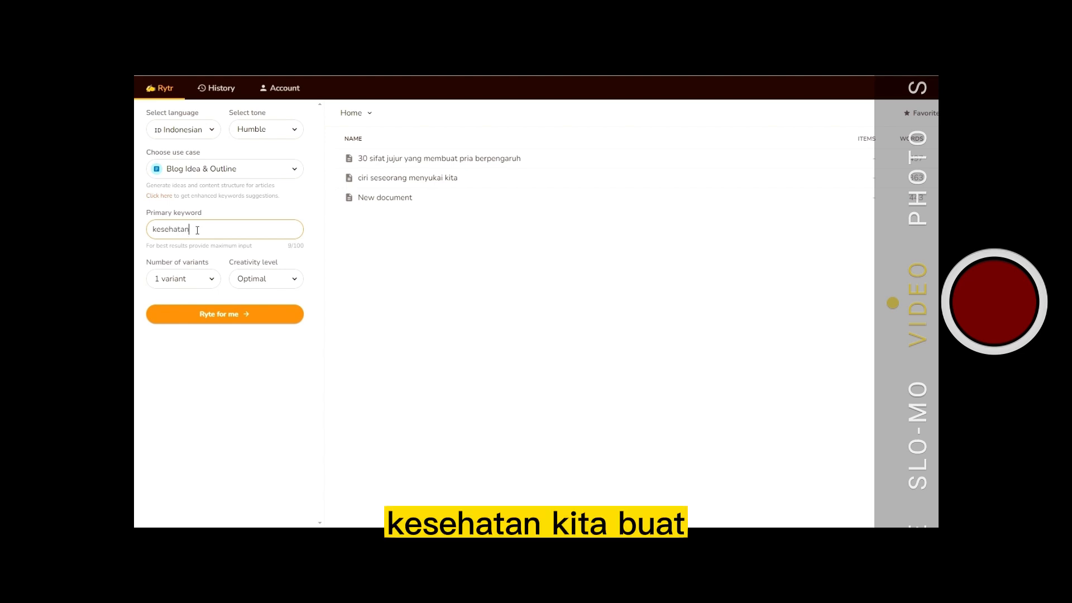
{"action": "left_click", "coordinate": [211, 281]}
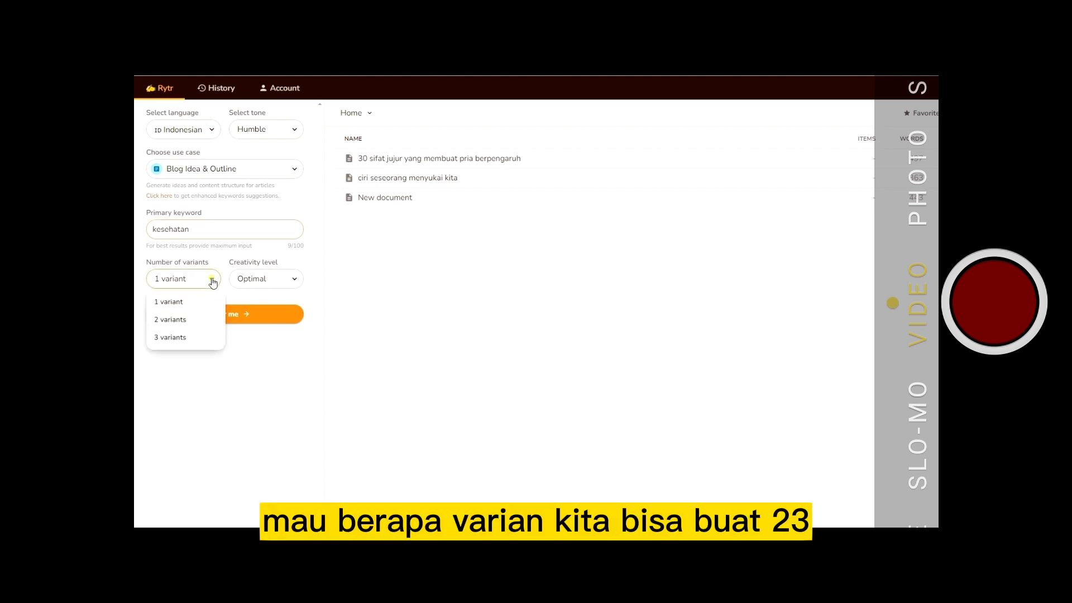
{"action": "left_click", "coordinate": [175, 338]}
{"action": "left_click", "coordinate": [288, 285]}
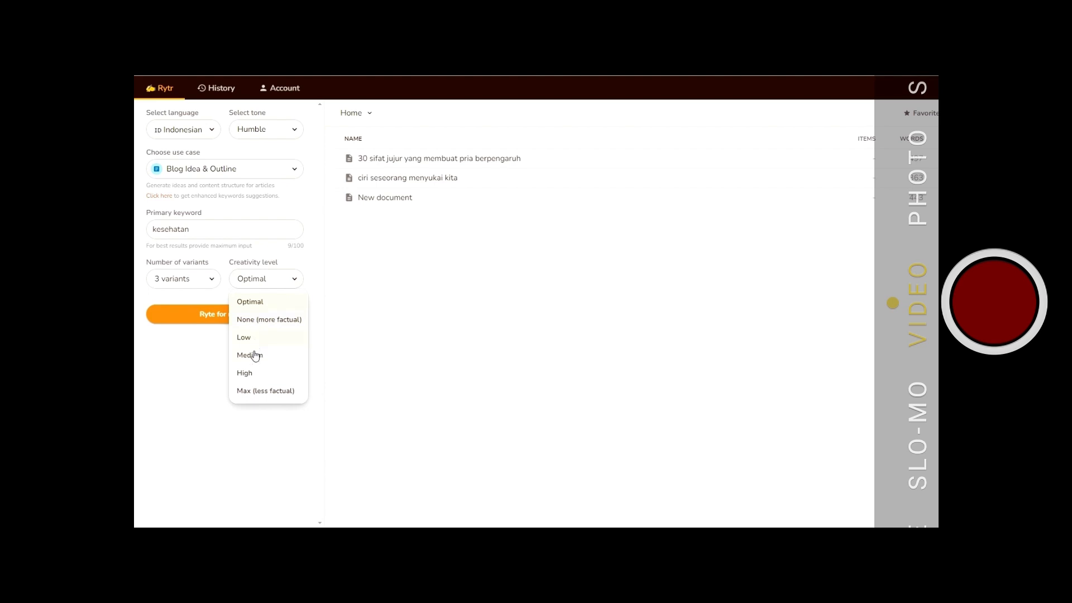
{"action": "left_click", "coordinate": [260, 301]}
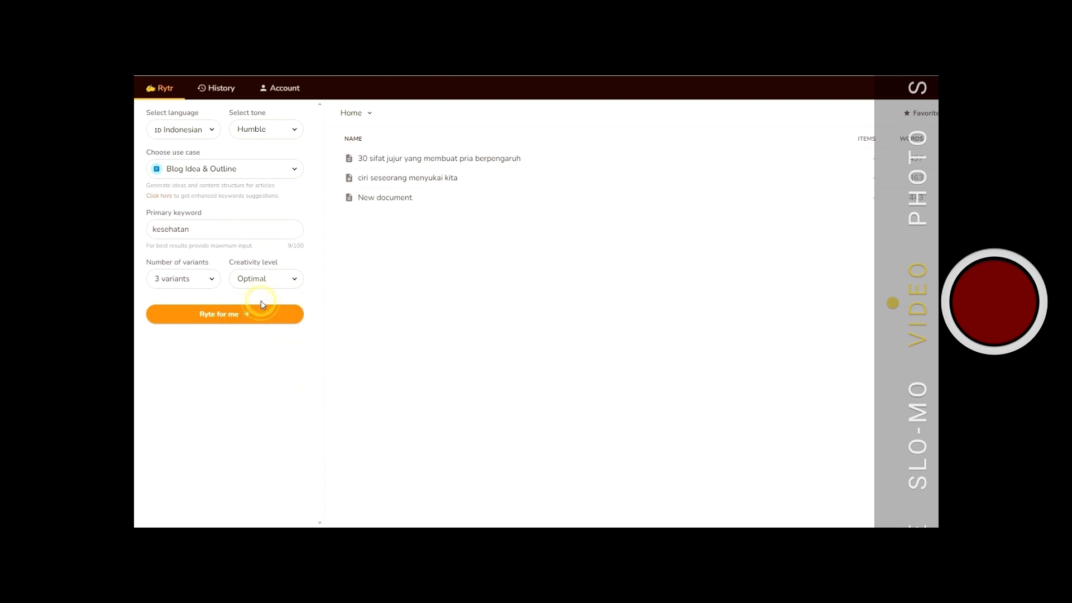
{"action": "left_click", "coordinate": [233, 316]}
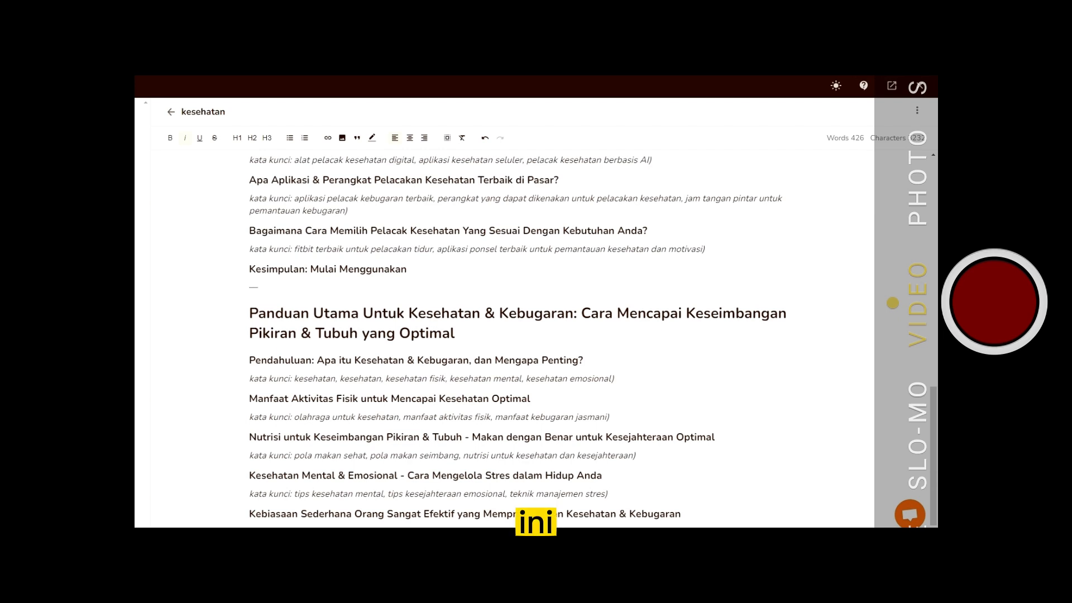
- Scroll through the generated outline variants to compare them
{"action": "scroll", "coordinate": [440, 242], "scroll_direction": "up", "scroll_amount": 3}
{"action": "scroll", "coordinate": [440, 243], "scroll_direction": "up", "scroll_amount": 3}
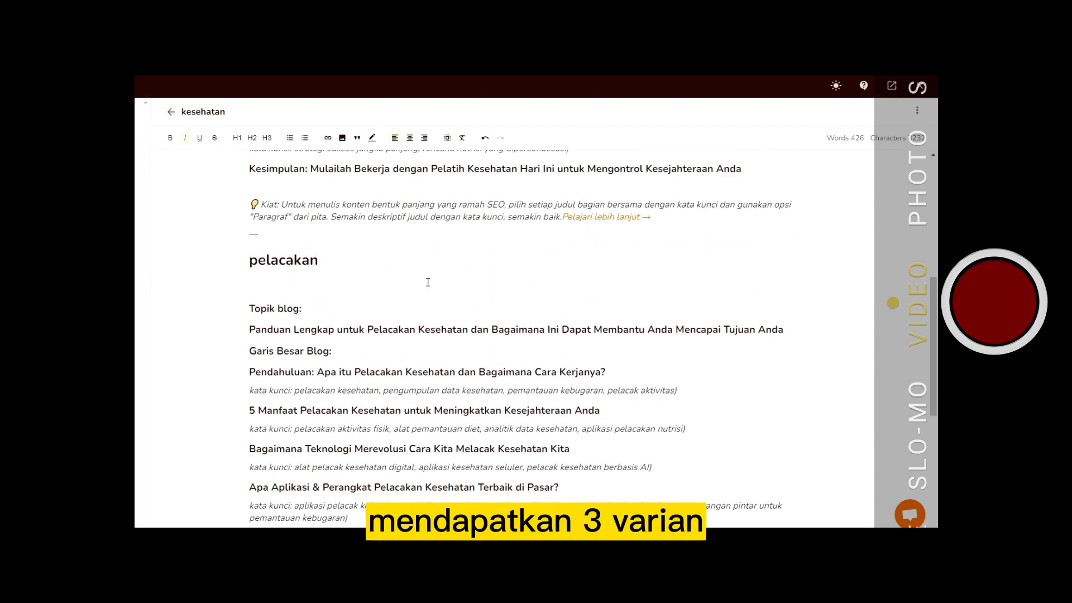
{"action": "scroll", "coordinate": [440, 277], "scroll_direction": "up", "scroll_amount": 6}
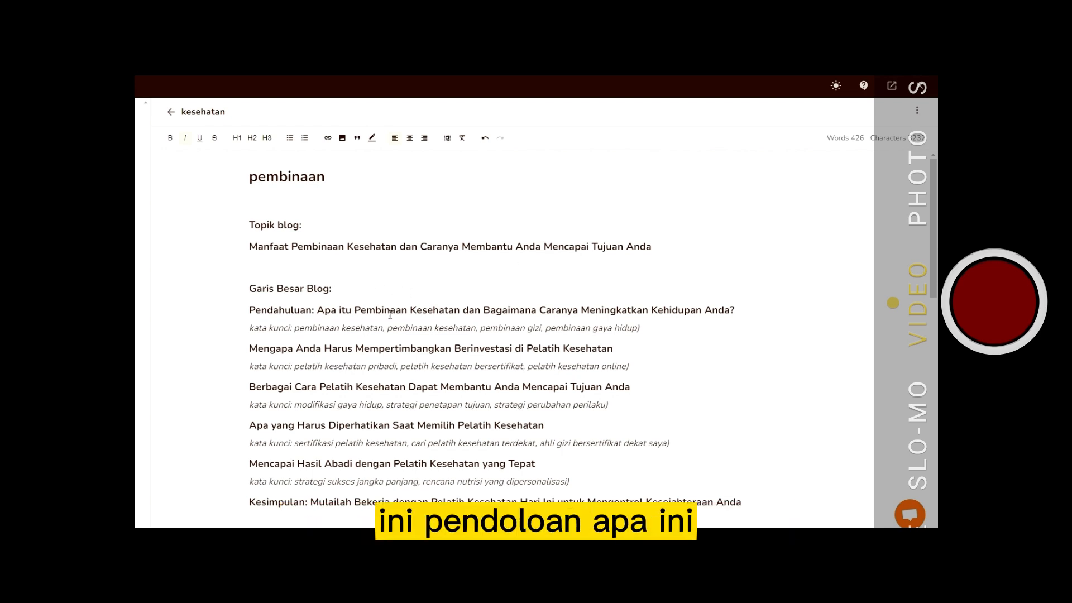
{"action": "scroll", "coordinate": [500, 301], "scroll_direction": "down", "scroll_amount": 5}
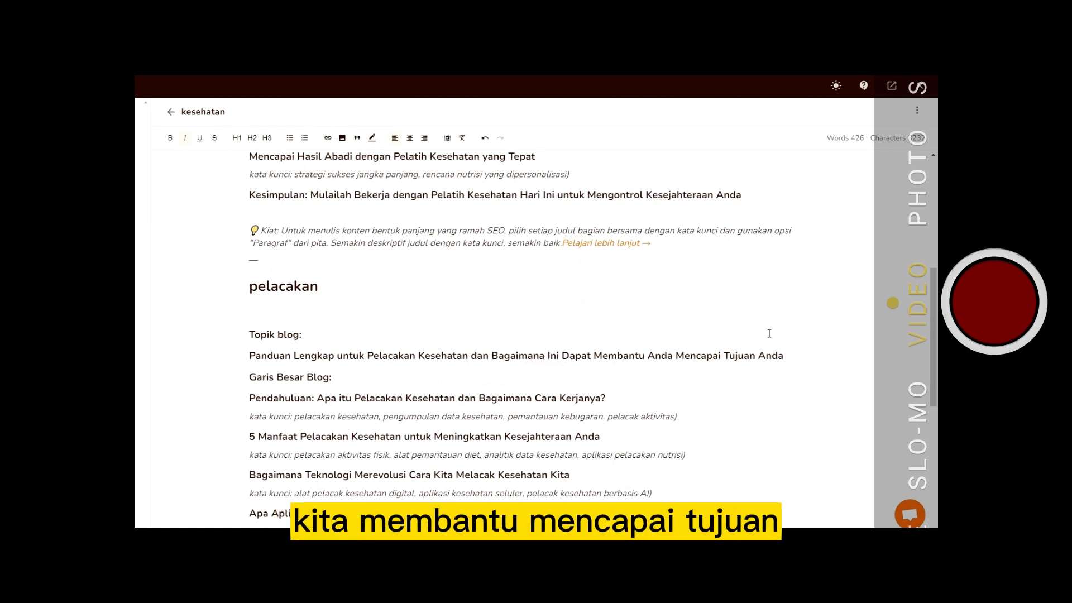
{"action": "scroll", "coordinate": [776, 318], "scroll_direction": "down", "scroll_amount": 4}
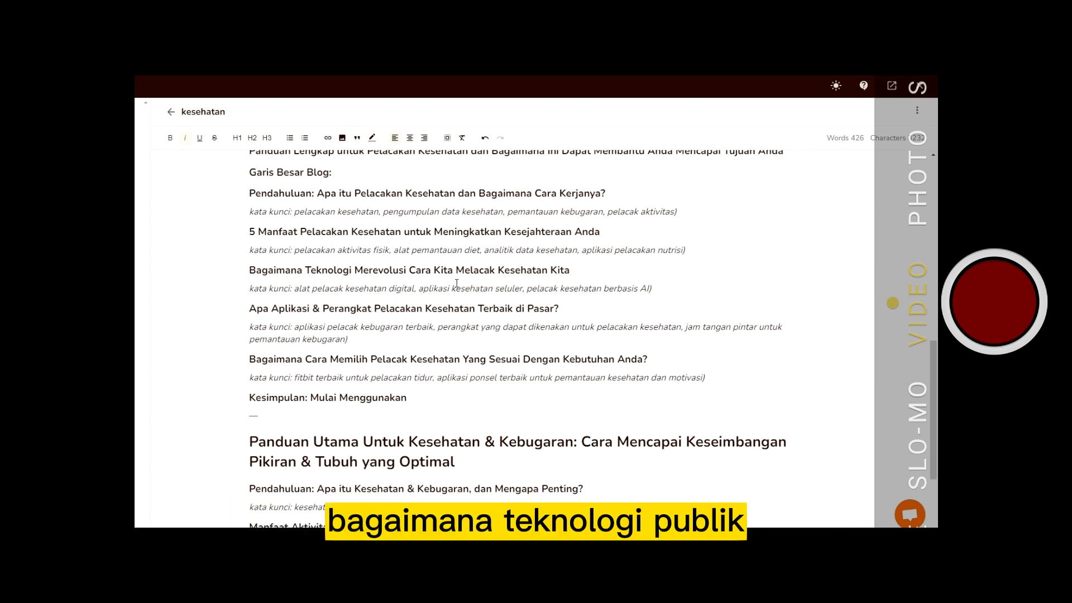
{"action": "scroll", "coordinate": [474, 277], "scroll_direction": "down", "scroll_amount": 2}
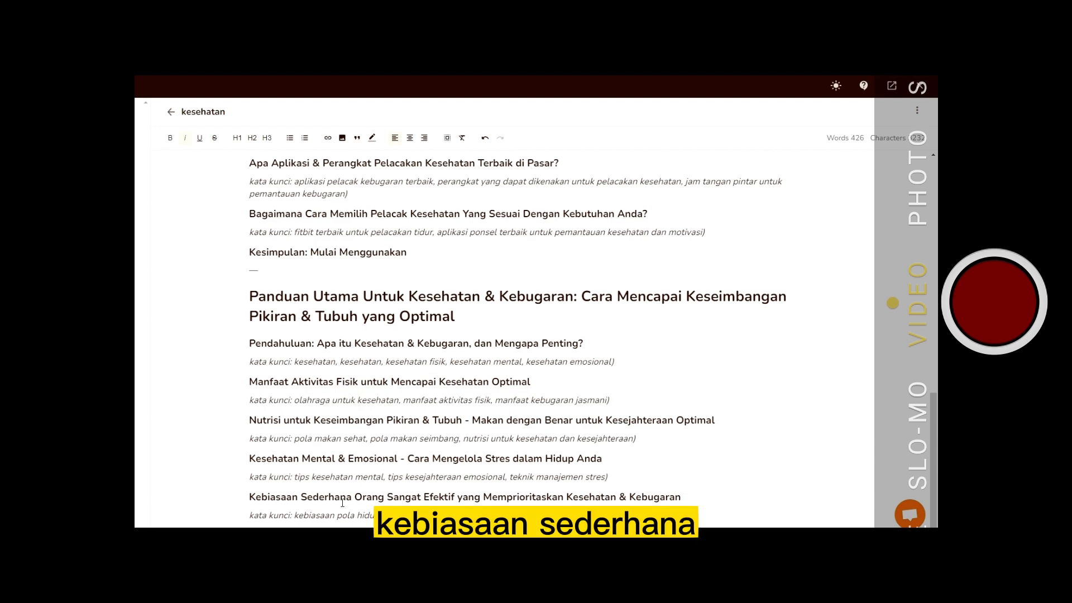
{"action": "scroll", "coordinate": [459, 432], "scroll_direction": "up", "scroll_amount": 5}
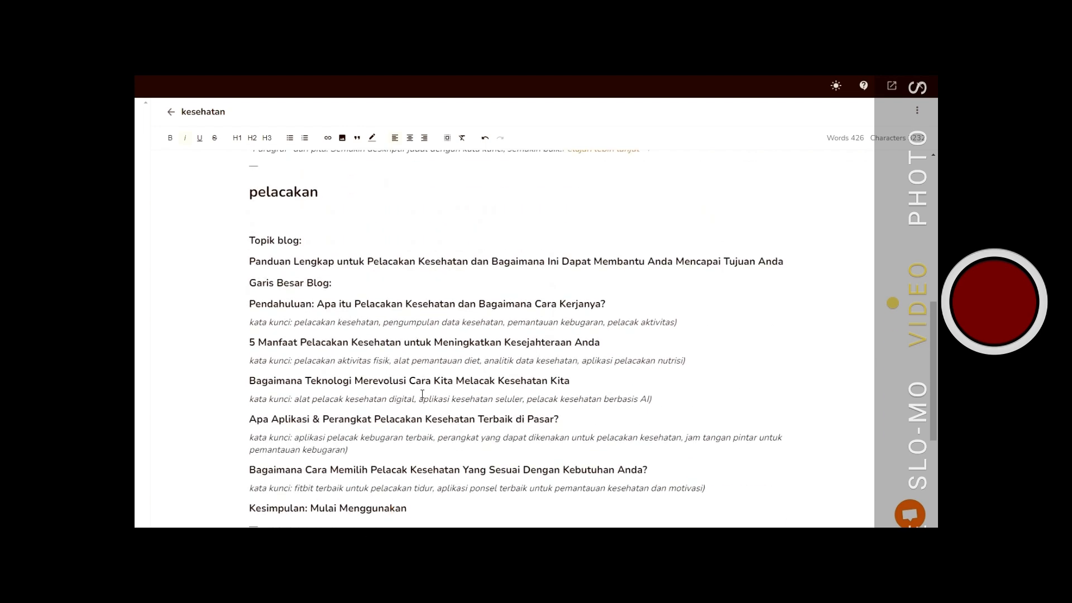
{"action": "scroll", "coordinate": [423, 393], "scroll_direction": "up", "scroll_amount": 6}
{"action": "scroll", "coordinate": [423, 392], "scroll_direction": "up", "scroll_amount": 2}
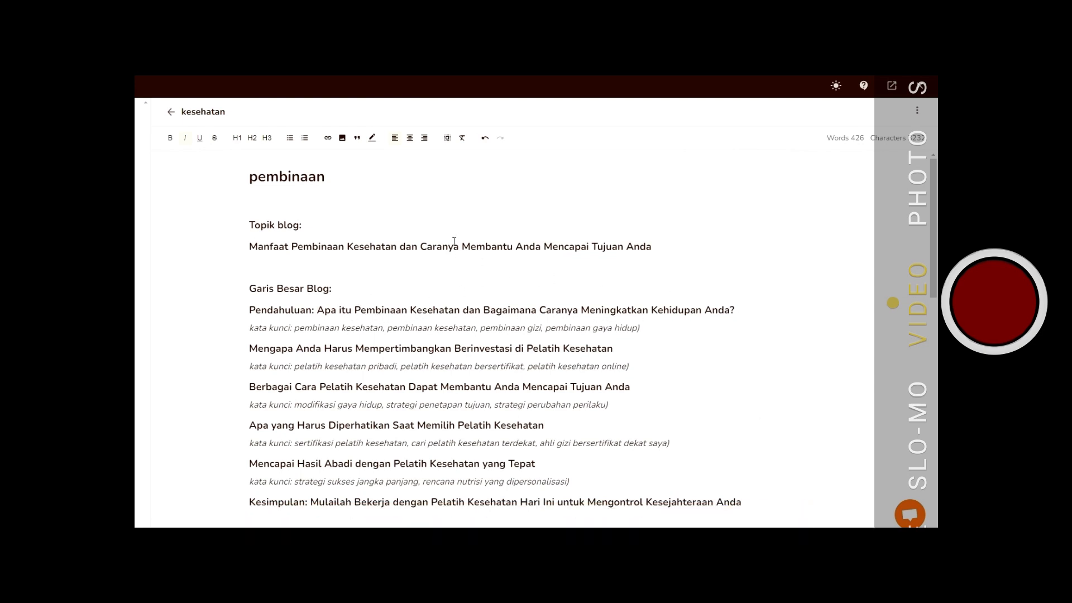
{"action": "scroll", "coordinate": [458, 223], "scroll_direction": "down", "scroll_amount": 2}
{"action": "scroll", "coordinate": [458, 223], "scroll_direction": "up", "scroll_amount": 2}
{"action": "left_click", "coordinate": [521, 386]}
{"action": "scroll", "coordinate": [395, 344], "scroll_direction": "down", "scroll_amount": 5}
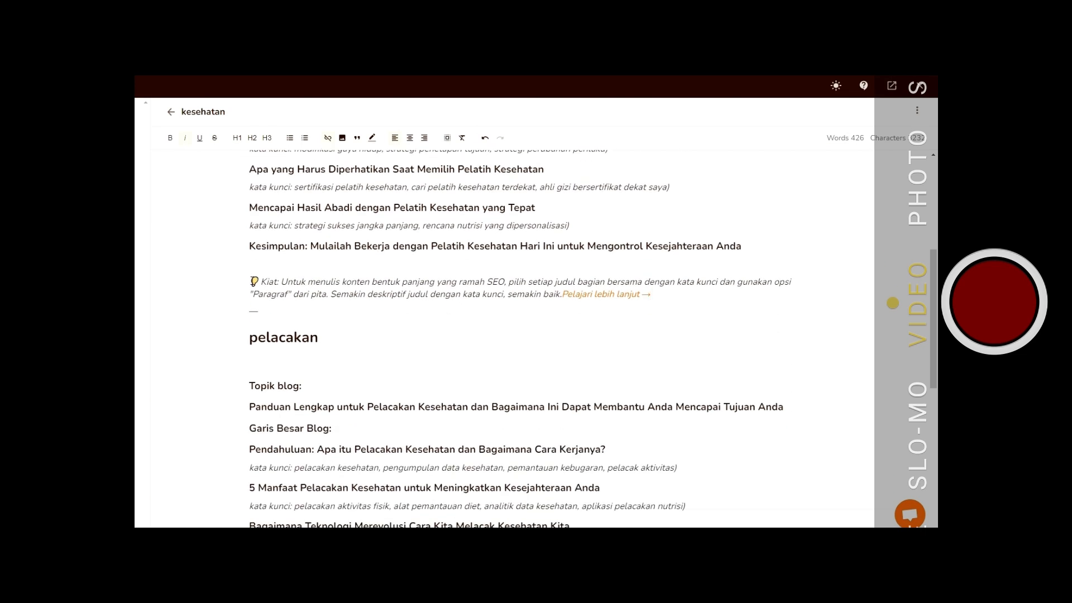
- Delete the "pelacakan" outline and everything below it, keeping only the "pembinaan" outline
{"action": "left_click_drag", "start_coordinate": [250, 338], "coordinate": [543, 515]}
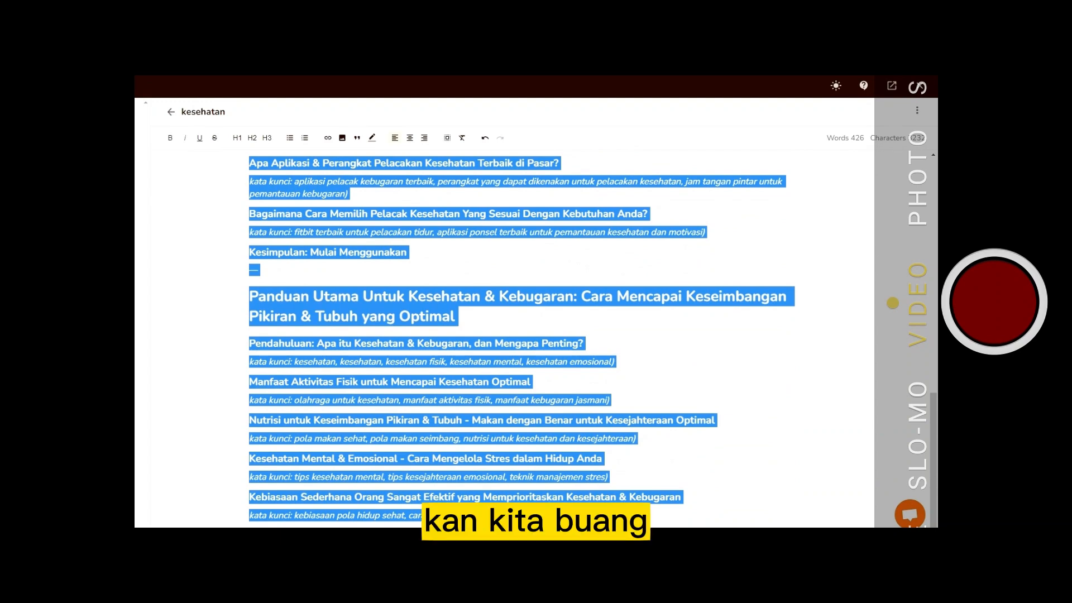
{"action": "key", "text": "BackSpace"}
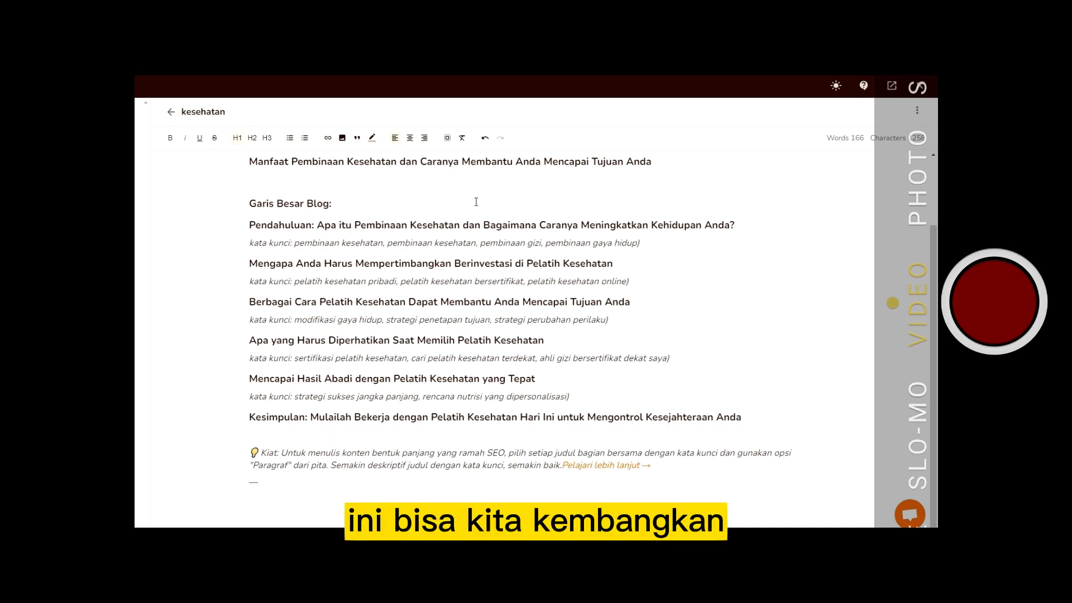
- Generate a paragraph for the Pendahuluan section from its heading and keywords
{"action": "scroll", "coordinate": [478, 199], "scroll_direction": "up", "scroll_amount": 2}
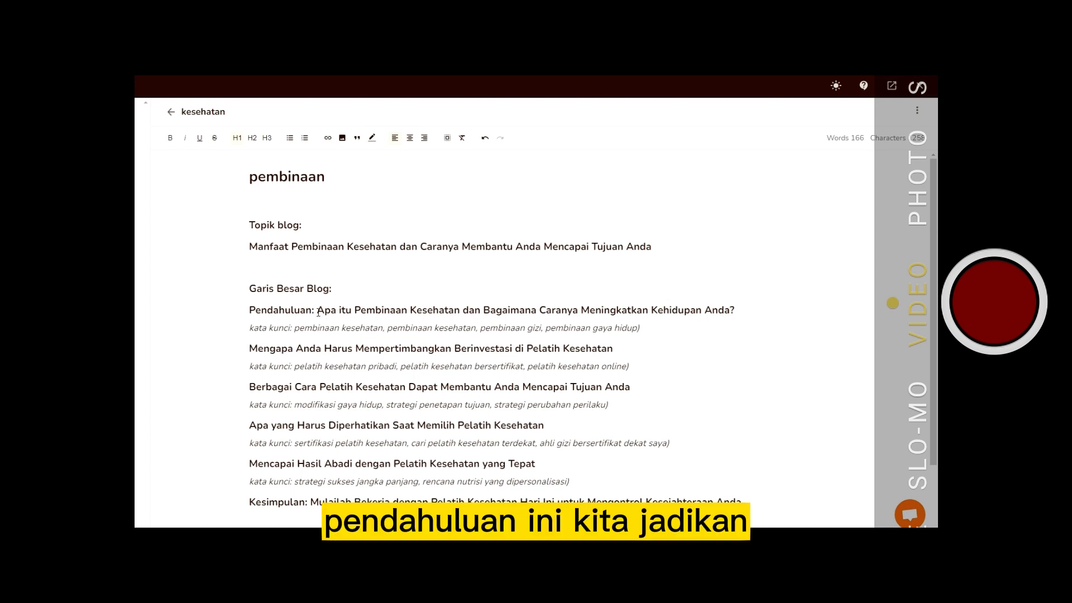
{"action": "left_click_drag", "start_coordinate": [317, 312], "coordinate": [651, 331]}
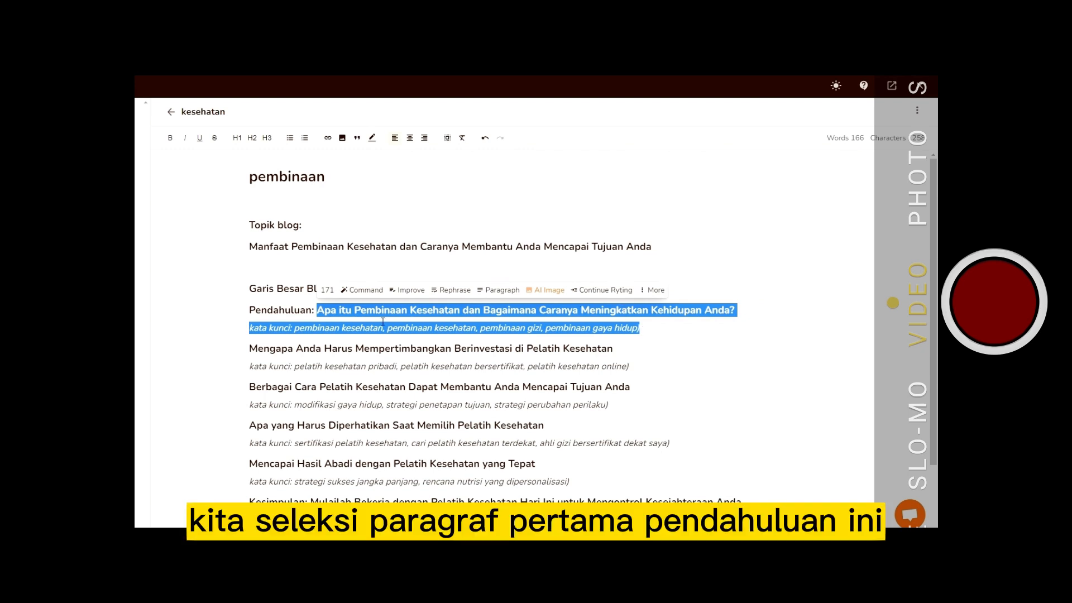
{"action": "left_click", "coordinate": [496, 291]}
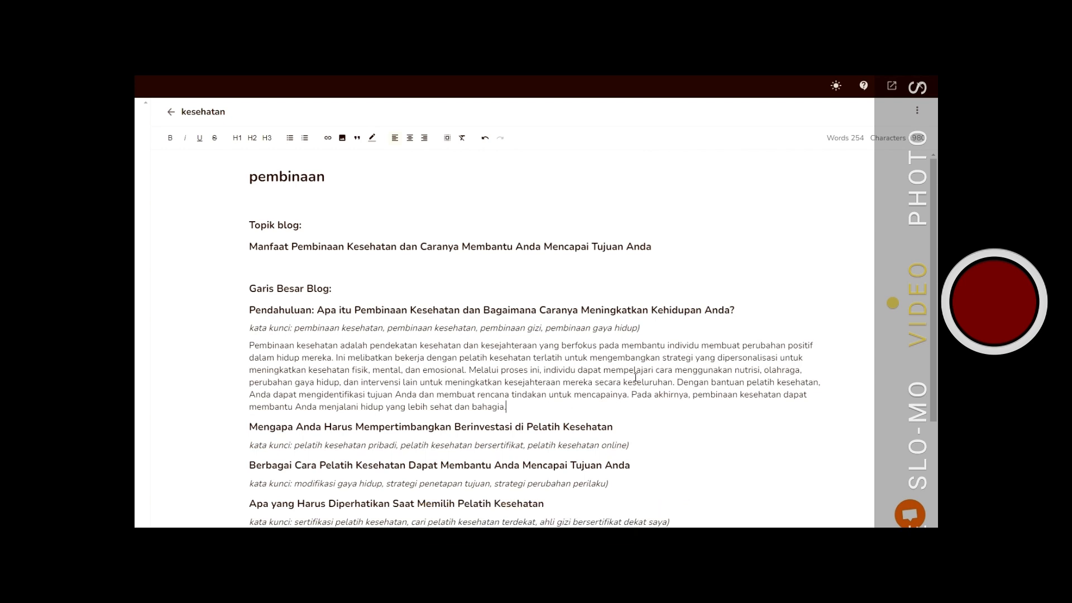
- Generate a paragraph for the "Mengapa Anda Harus Mempertimbangkan Berinvestasi di Pelatih Kesehatan" section
{"action": "scroll", "coordinate": [657, 351], "scroll_direction": "down", "scroll_amount": 2}
{"action": "scroll", "coordinate": [657, 351], "scroll_direction": "down", "scroll_amount": 1}
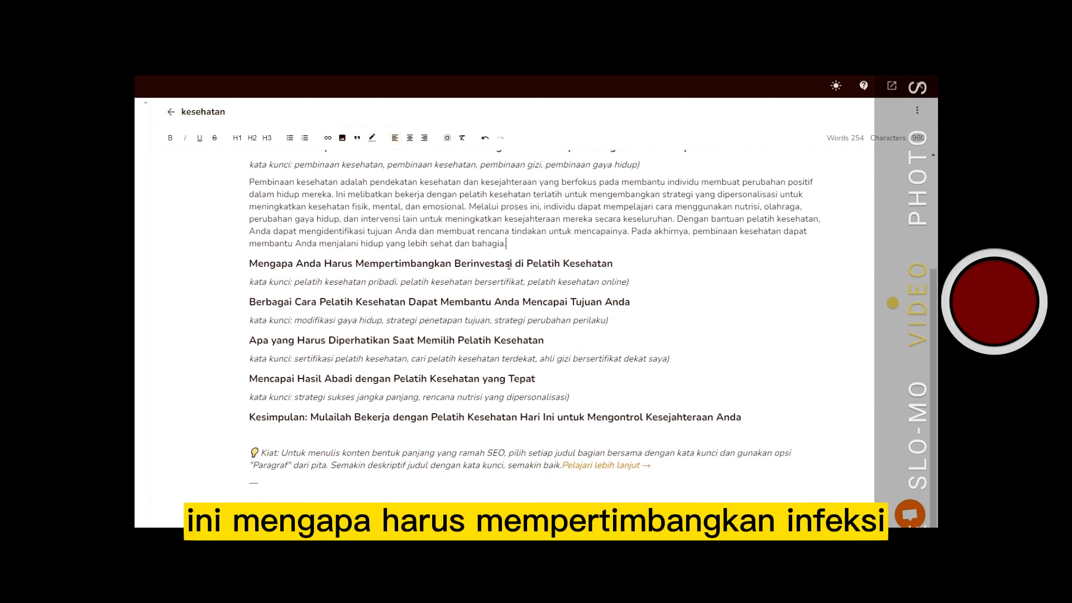
{"action": "left_click_drag", "start_coordinate": [245, 264], "coordinate": [637, 279]}
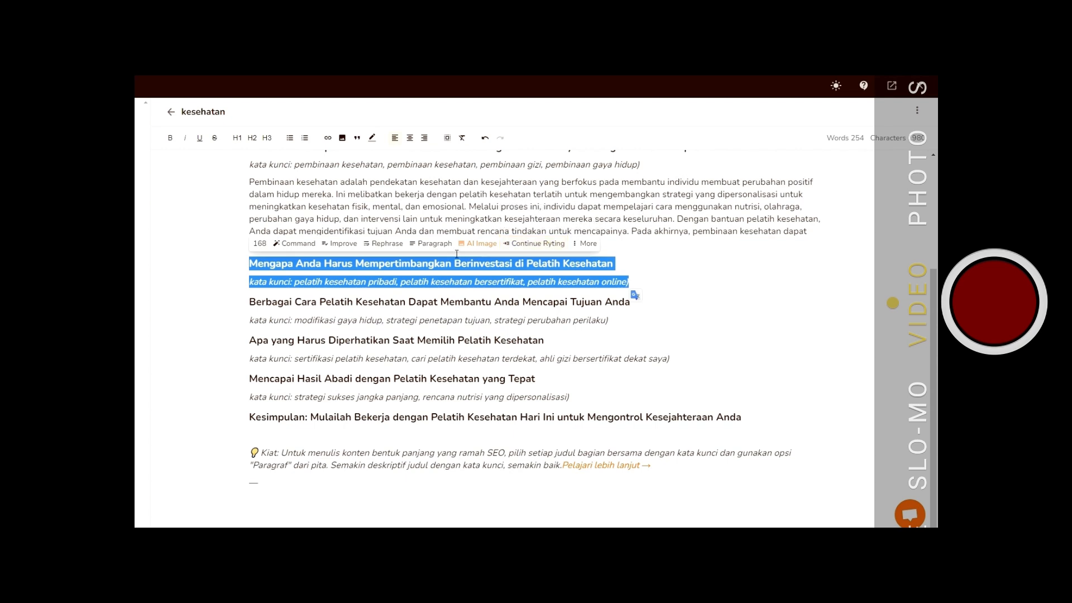
{"action": "left_click", "coordinate": [429, 244]}
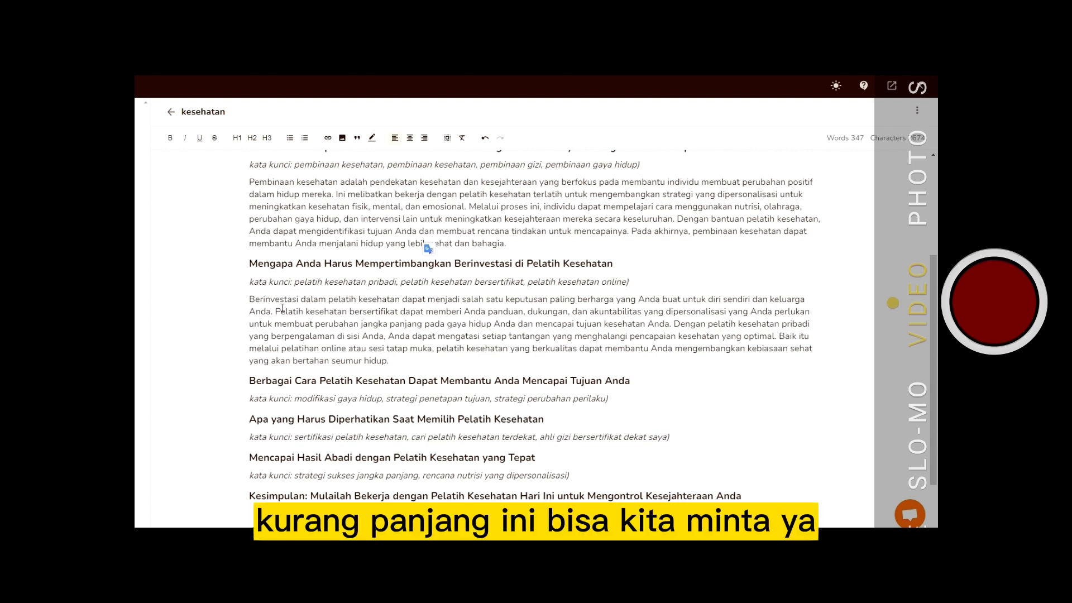
{"action": "left_click_drag", "start_coordinate": [249, 300], "coordinate": [408, 357]}
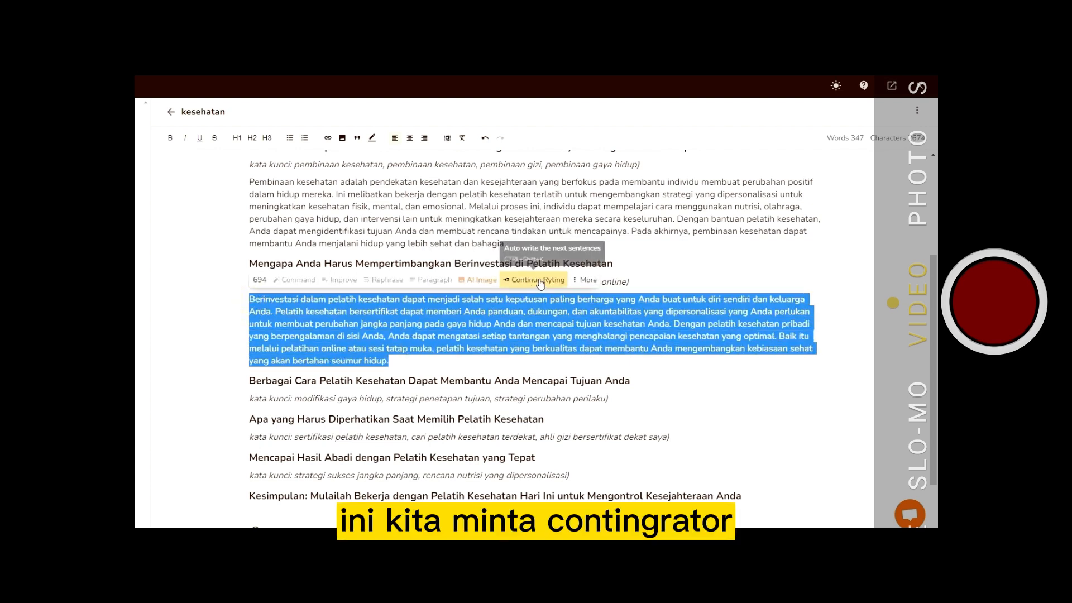
{"action": "left_click", "coordinate": [590, 281]}
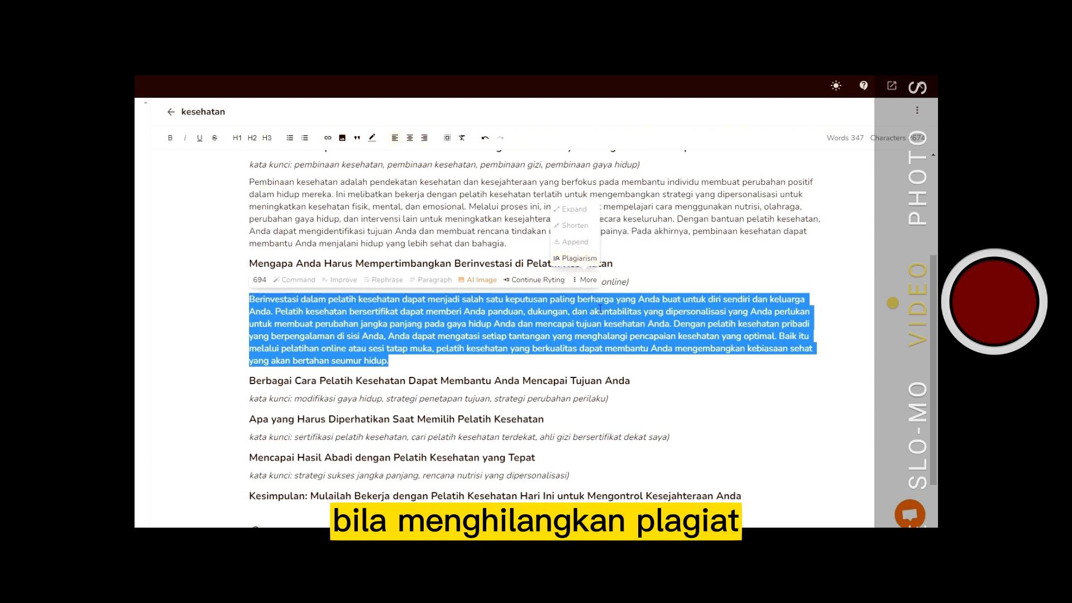
{"action": "left_click", "coordinate": [651, 259]}
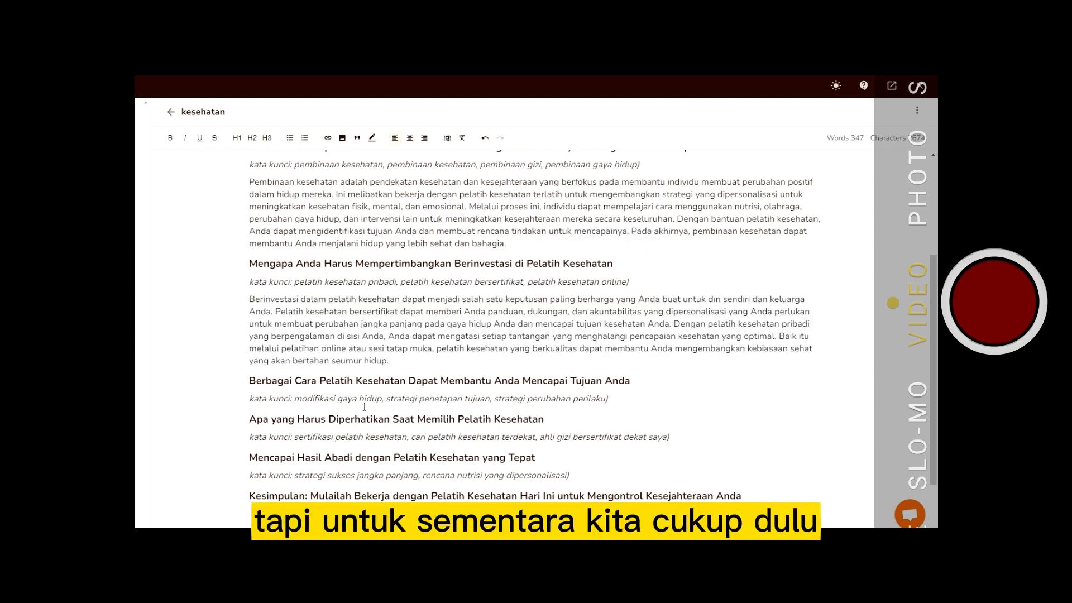
- Generate a paragraph for the "Berbagai Cara Pelatih Kesehatan Dapat Membantu Anda Mencapai Tujuan Anda" section
{"action": "left_click_drag", "start_coordinate": [250, 382], "coordinate": [620, 398]}
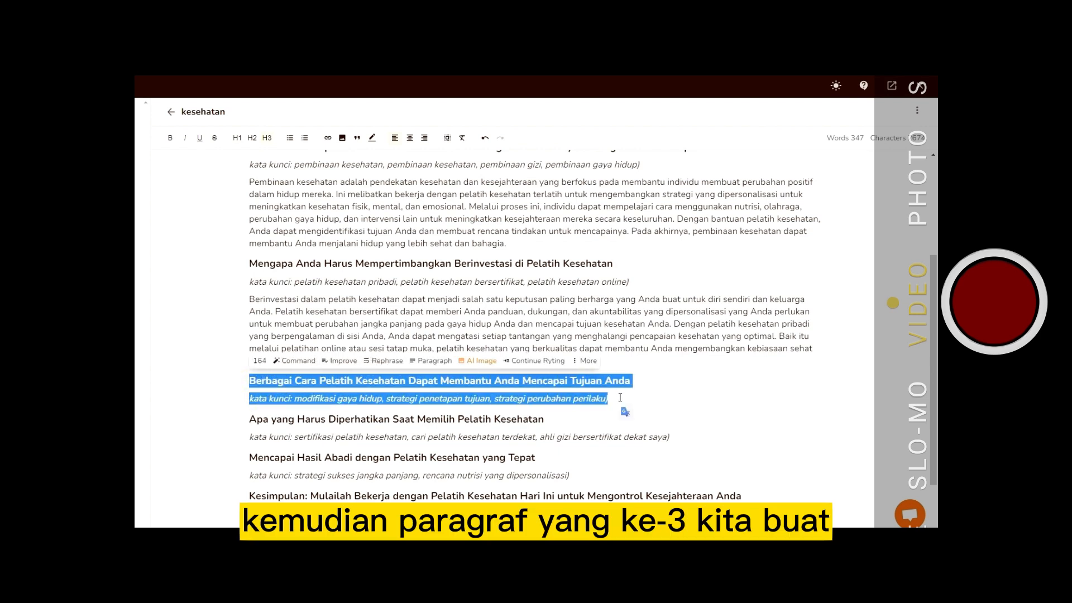
{"action": "left_click", "coordinate": [431, 364]}
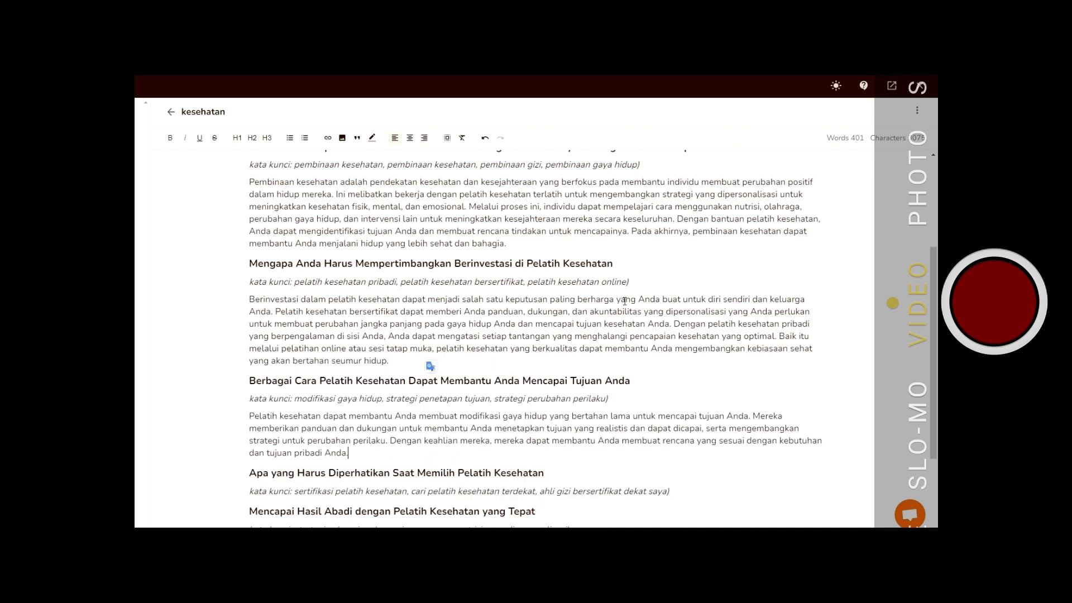
{"action": "left_click", "coordinate": [362, 452]}
- Generate a paragraph for the "Apa yang Harus Diperhatikan Saat Memilih Pelatih Kesehatan" section
{"action": "scroll", "coordinate": [593, 301], "scroll_direction": "down", "scroll_amount": 2}
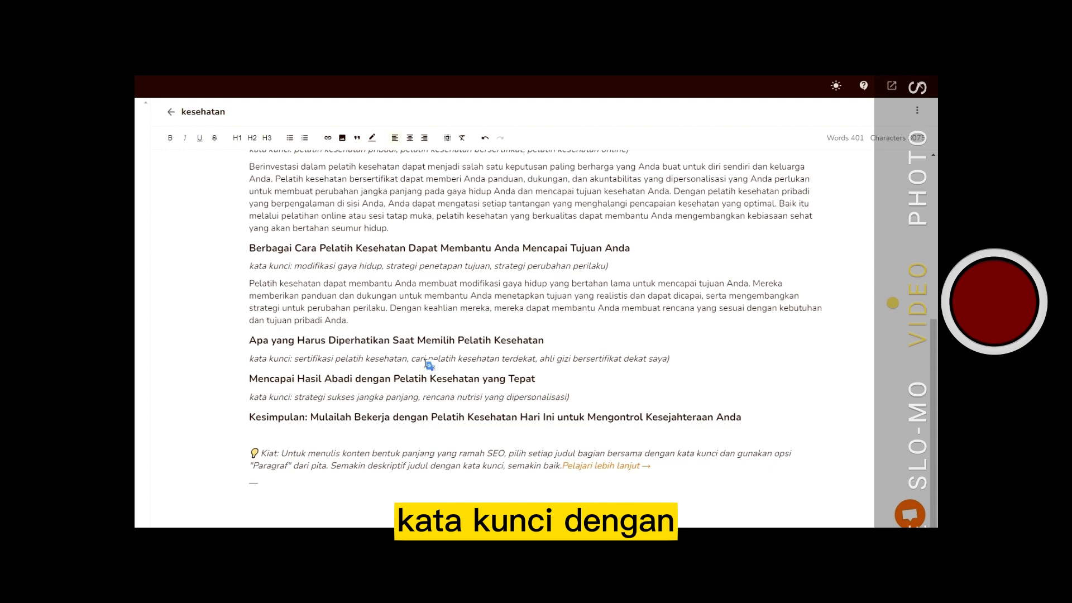
{"action": "left_click_drag", "start_coordinate": [249, 340], "coordinate": [675, 362]}
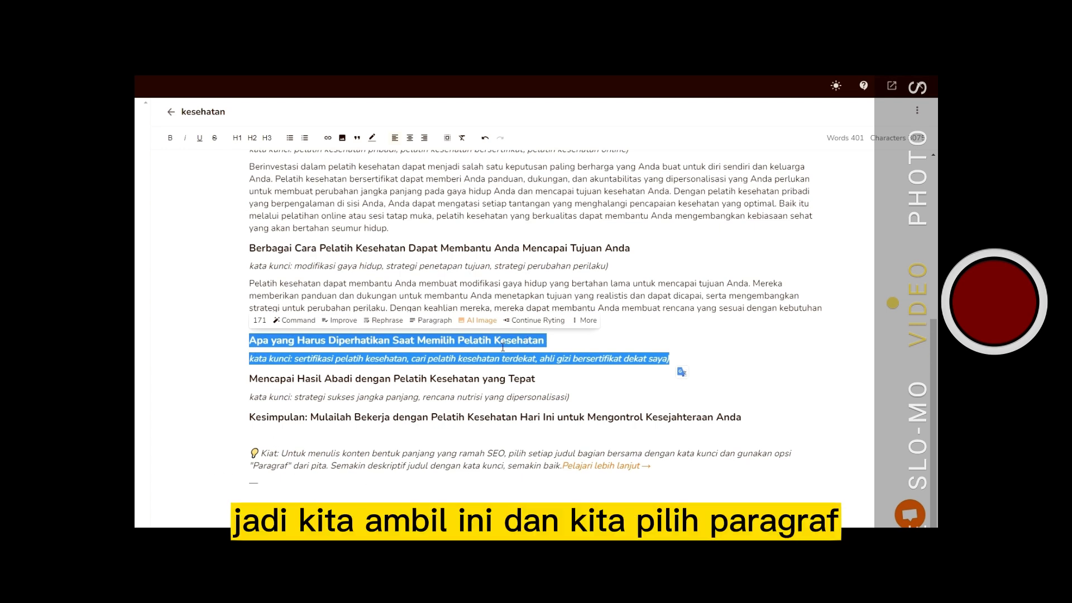
{"action": "left_click", "coordinate": [427, 321]}
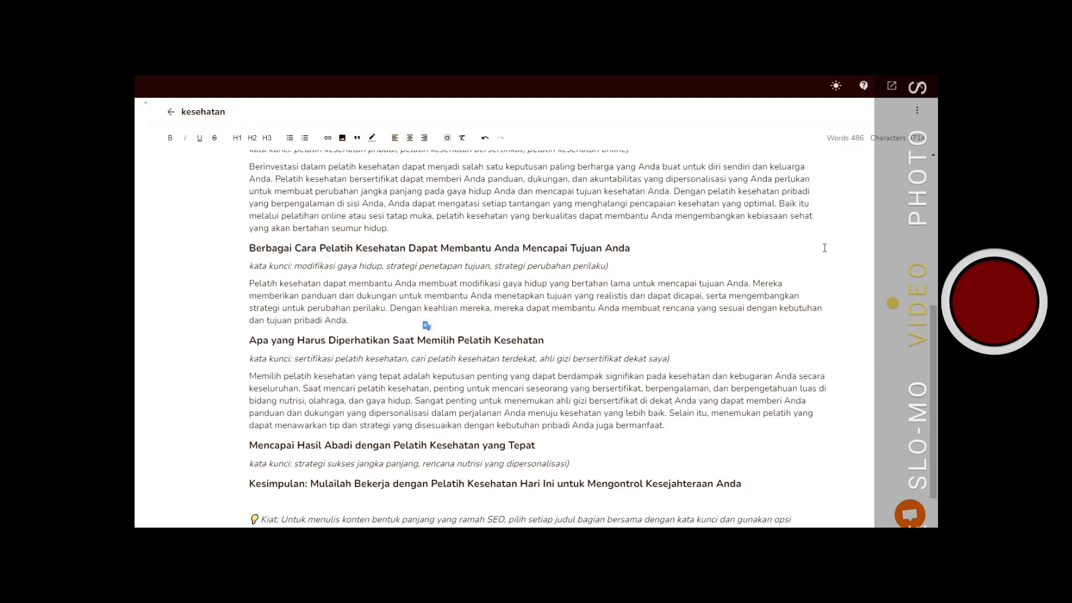
- Generate a paragraph for the "Mencapai Hasil Abadi dengan Pelatih Kesehatan yang Tepat" section
{"action": "scroll", "coordinate": [824, 247], "scroll_direction": "down", "scroll_amount": 2}
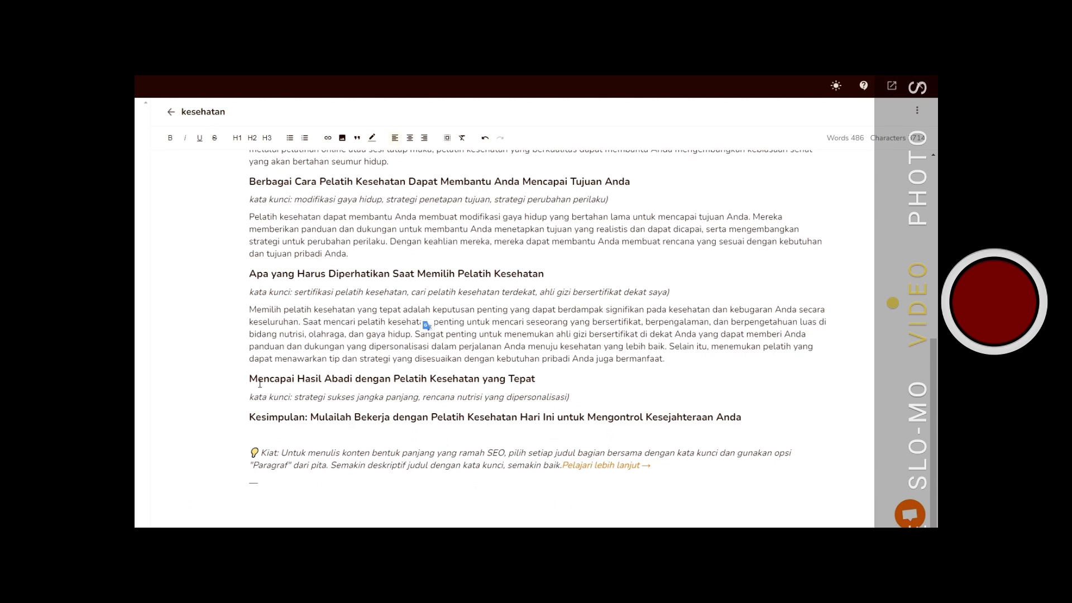
{"action": "left_click_drag", "start_coordinate": [249, 378], "coordinate": [587, 404]}
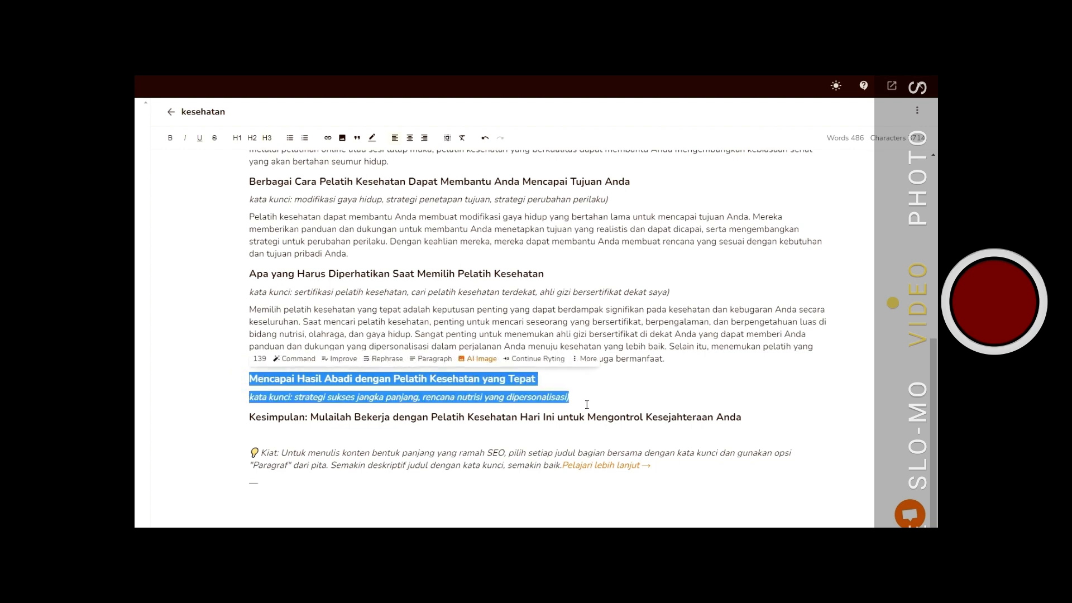
{"action": "left_click", "coordinate": [436, 360]}
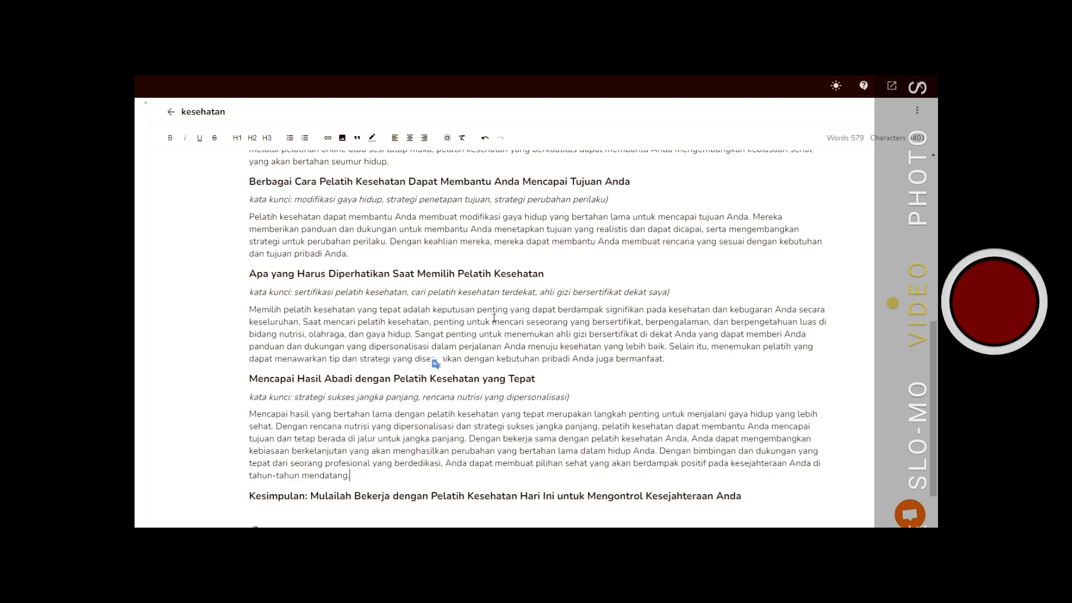
- Generate a paragraph for the Kesimpulan section from its heading text
{"action": "scroll", "coordinate": [491, 327], "scroll_direction": "down", "scroll_amount": 2}
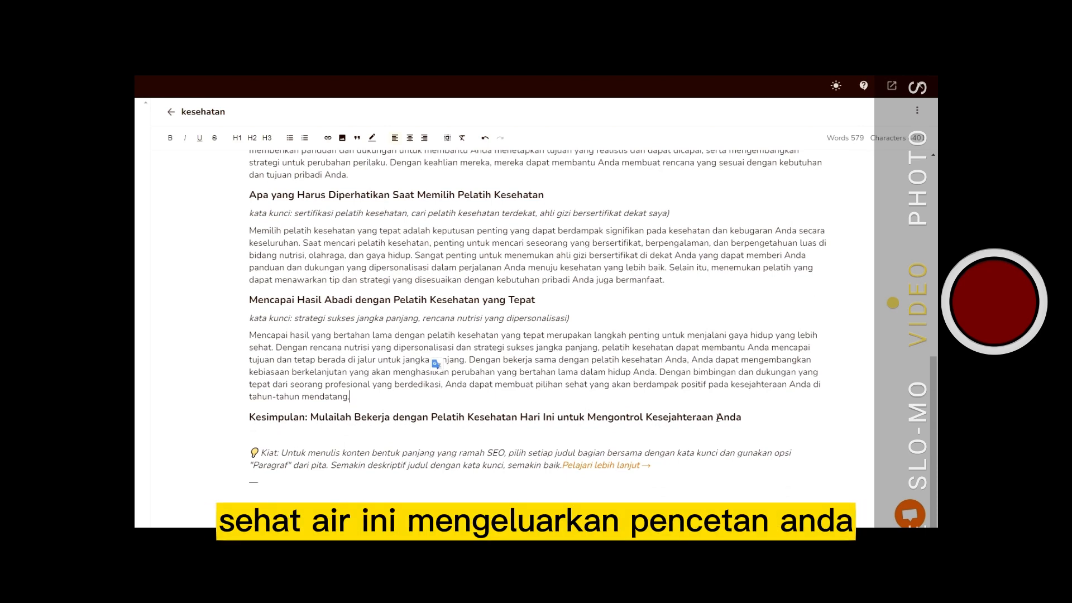
{"action": "left_click_drag", "start_coordinate": [311, 418], "coordinate": [751, 420]}
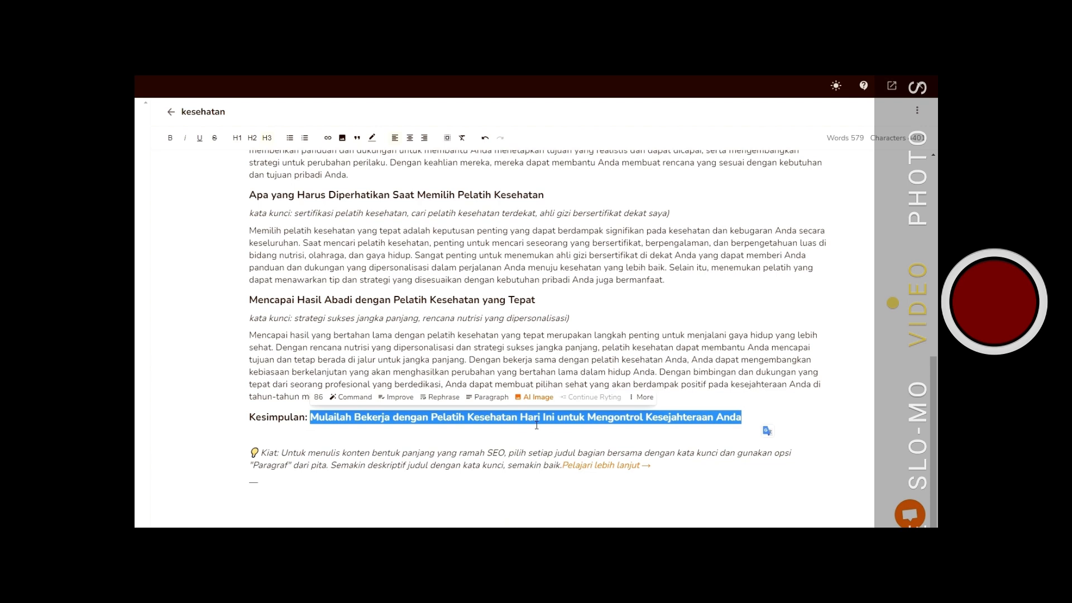
{"action": "left_click", "coordinate": [494, 401]}
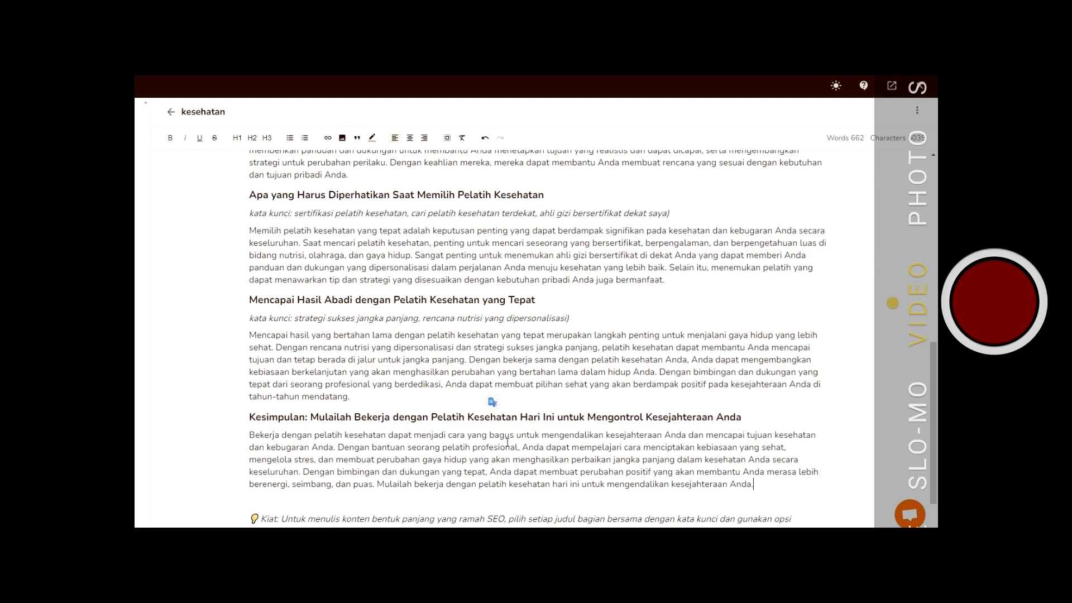
- Format the blog title "Manfaat Pembinaan Kesehatan dan Caranya Membantu Anda Mencapai Tujuan Anda" as Heading 1
{"action": "scroll", "coordinate": [507, 442], "scroll_direction": "up", "scroll_amount": 15}
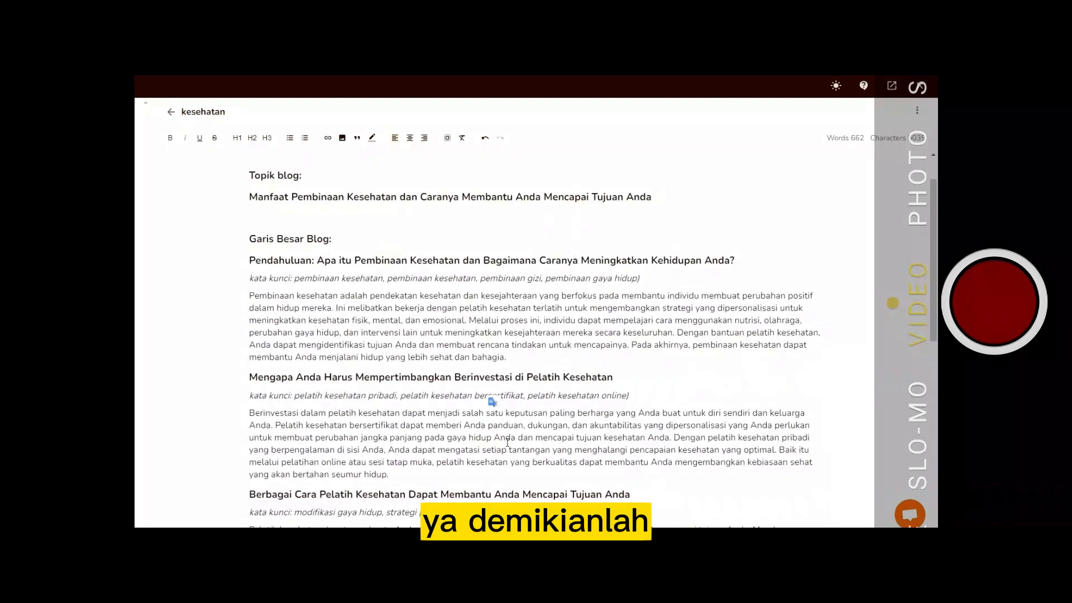
{"action": "scroll", "coordinate": [507, 443], "scroll_direction": "down", "scroll_amount": 2}
{"action": "scroll", "coordinate": [507, 442], "scroll_direction": "up", "scroll_amount": 2}
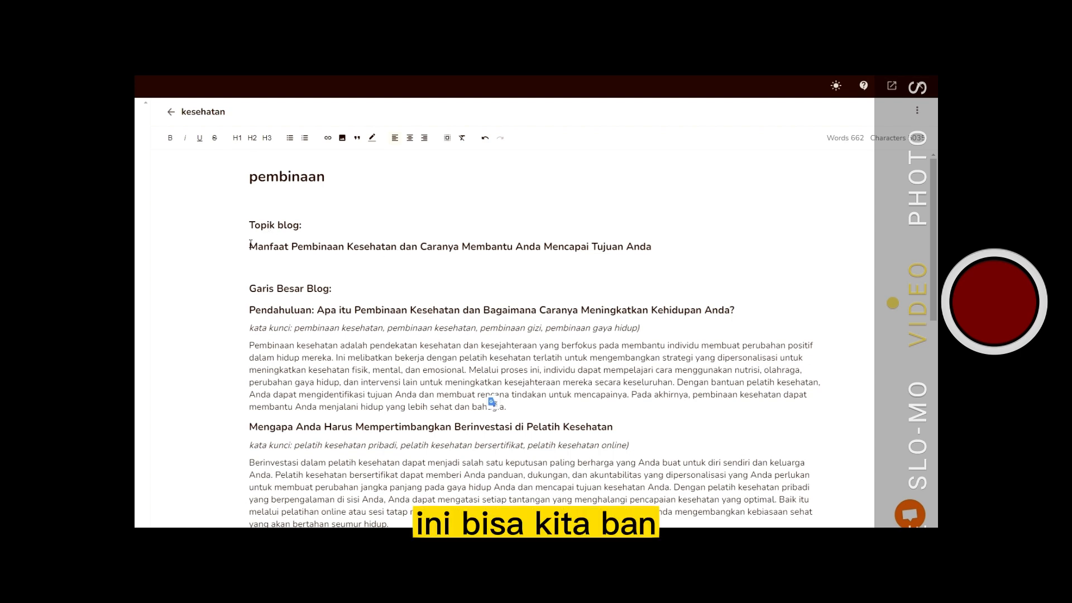
{"action": "left_click_drag", "start_coordinate": [249, 247], "coordinate": [622, 260]}
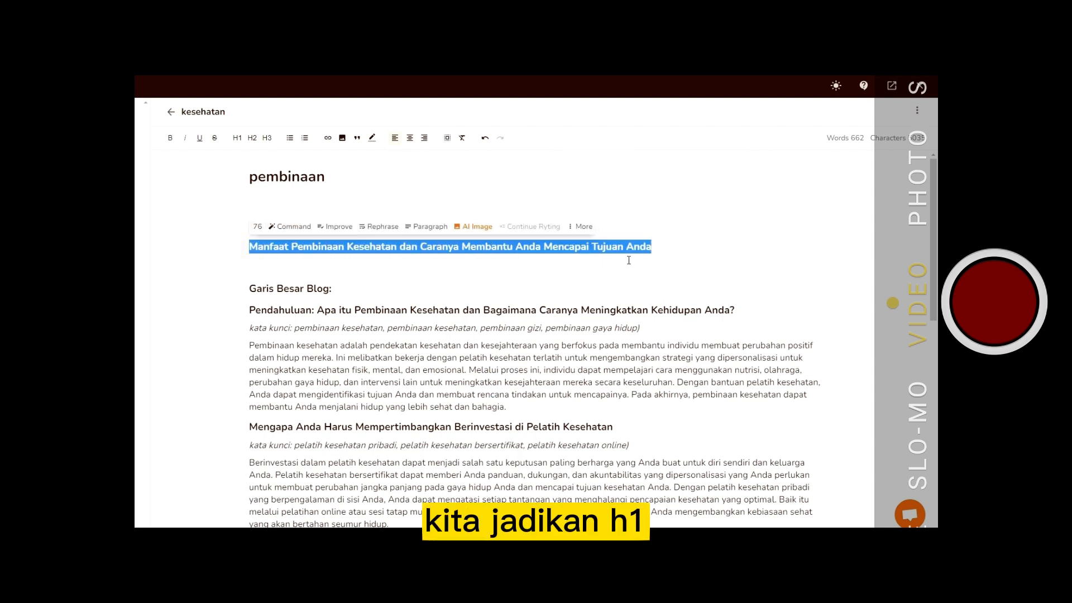
{"action": "left_click", "coordinate": [237, 138]}
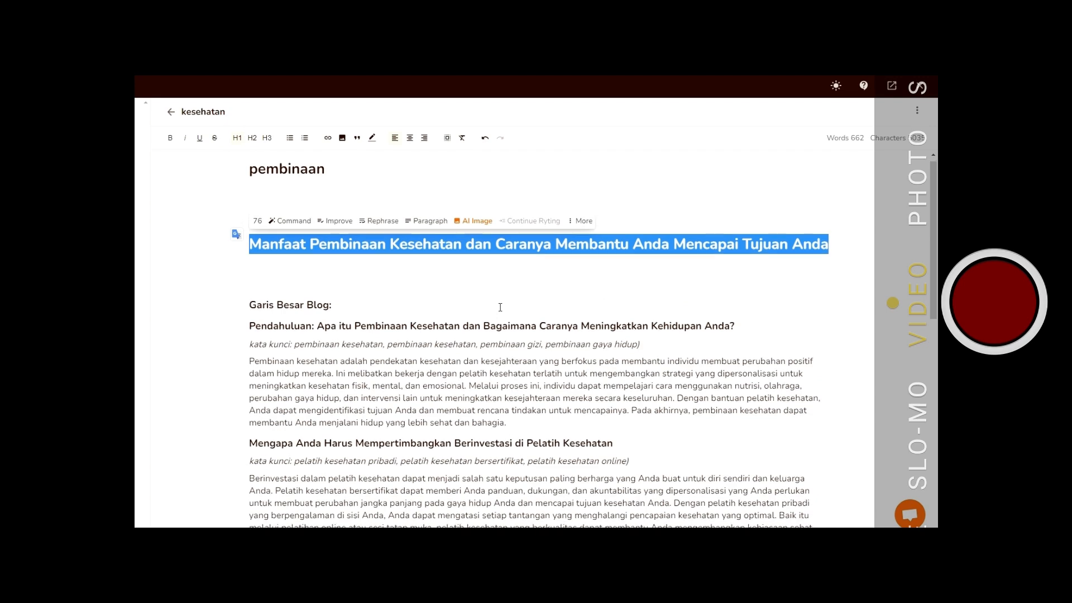
- Delete the "Pendahuluan:" prefix from the first section heading
{"action": "scroll", "coordinate": [497, 313], "scroll_direction": "down", "scroll_amount": 2}
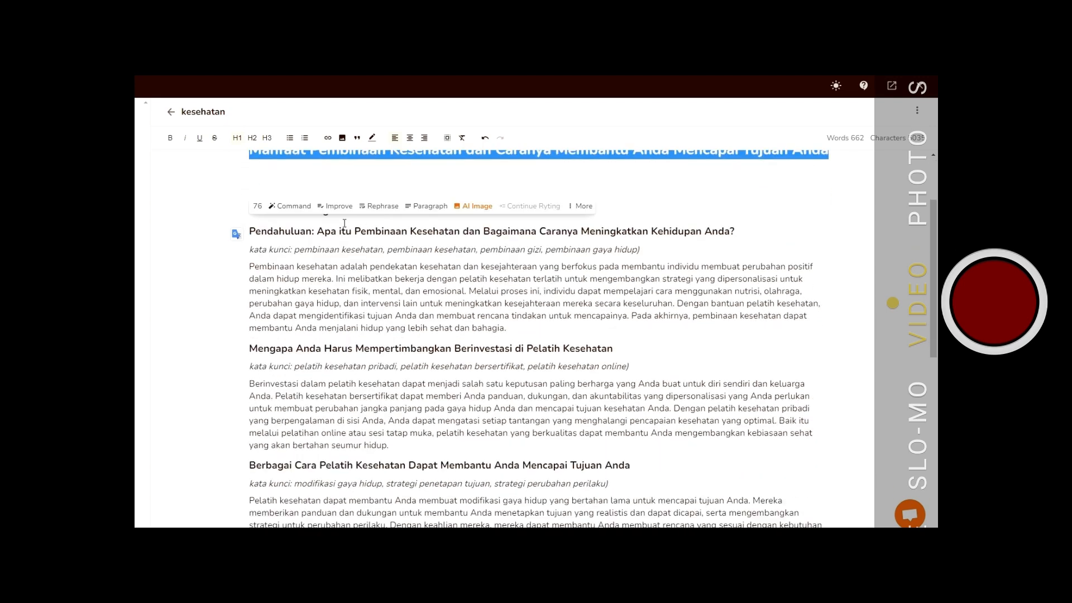
{"action": "scroll", "coordinate": [533, 253], "scroll_direction": "up", "scroll_amount": 1}
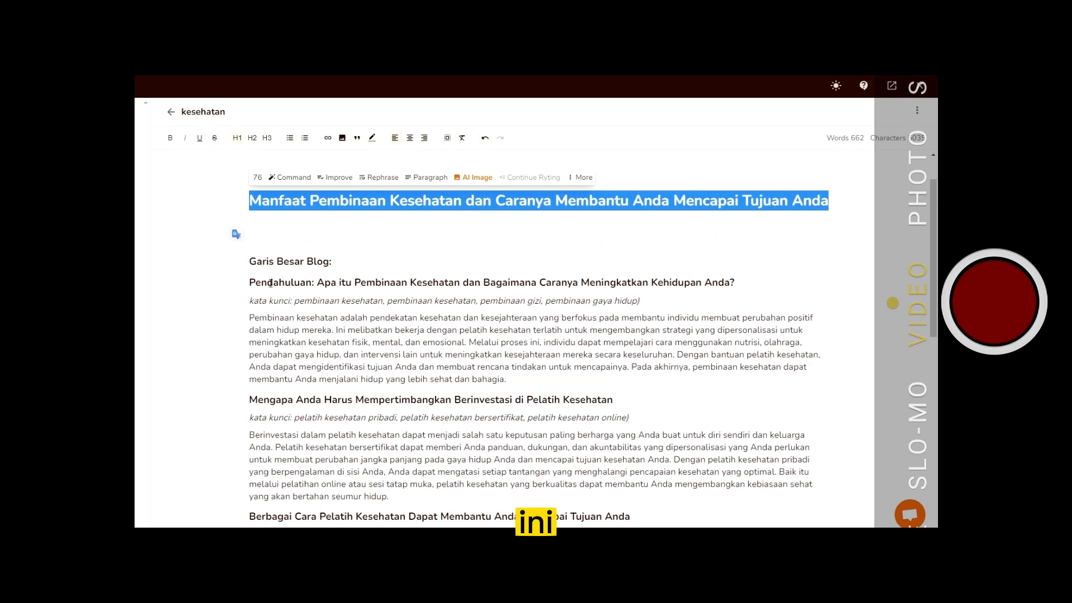
{"action": "left_click_drag", "start_coordinate": [249, 282], "coordinate": [353, 282]}
{"action": "left_click", "coordinate": [815, 285]}
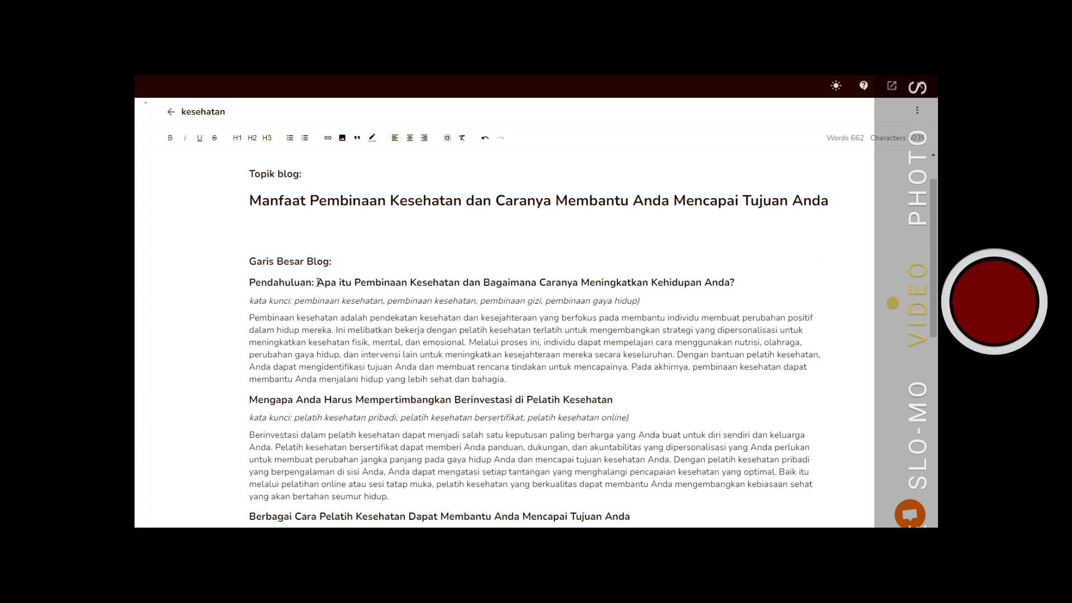
{"action": "left_click_drag", "start_coordinate": [317, 282], "coordinate": [245, 281]}
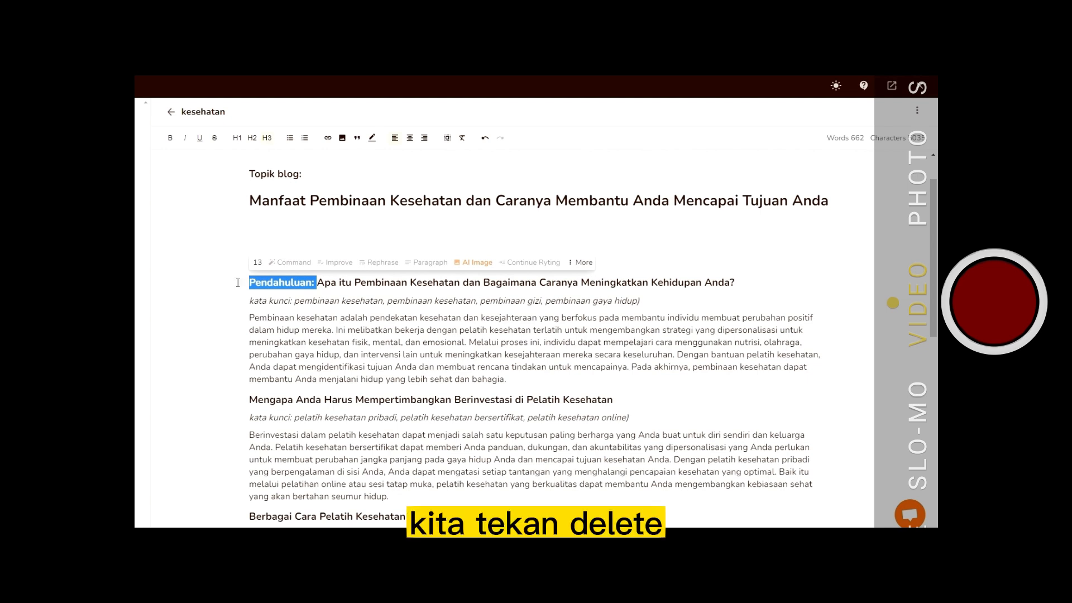
{"action": "key", "text": "Delete"}
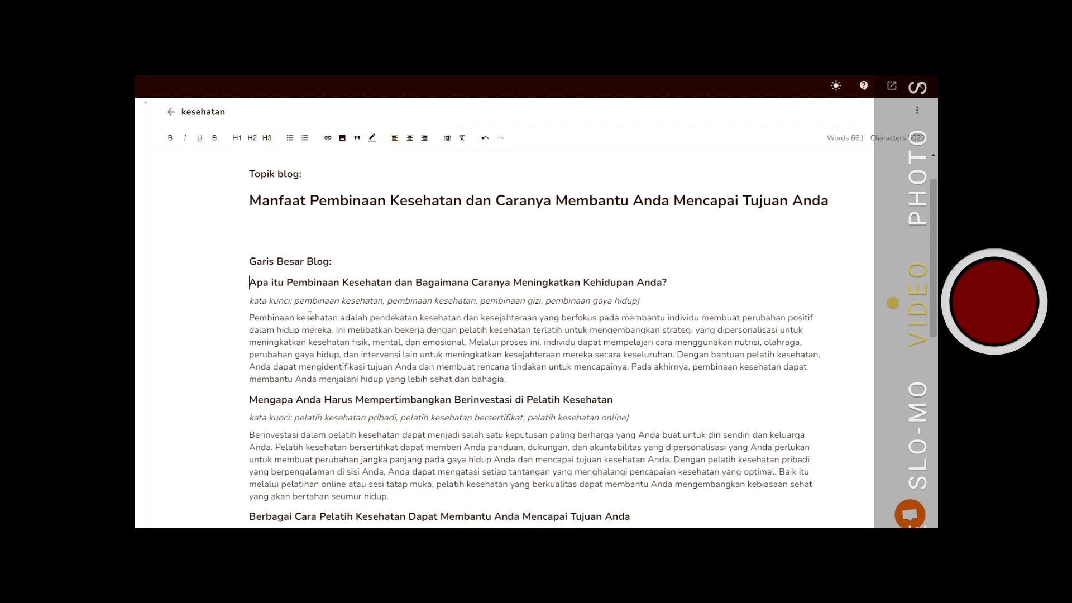
- Format the "Apa itu Pembinaan Kesehatan dan Bagaimana Caranya Meningkatkan Kehidupan Anda?" heading as Heading 2
{"action": "left_click_drag", "start_coordinate": [249, 283], "coordinate": [673, 291]}
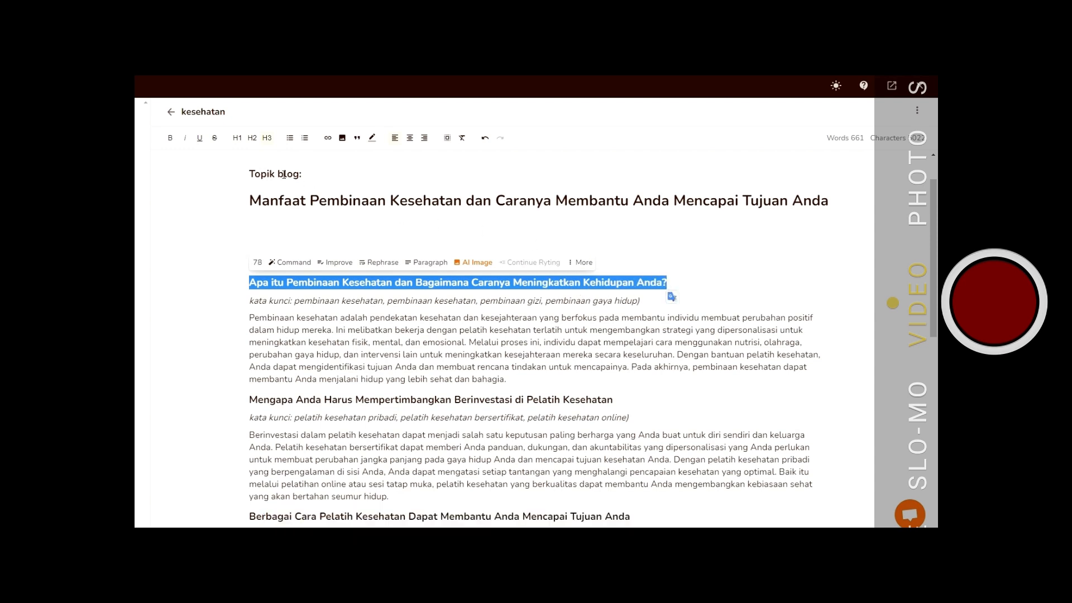
{"action": "left_click", "coordinate": [251, 139]}
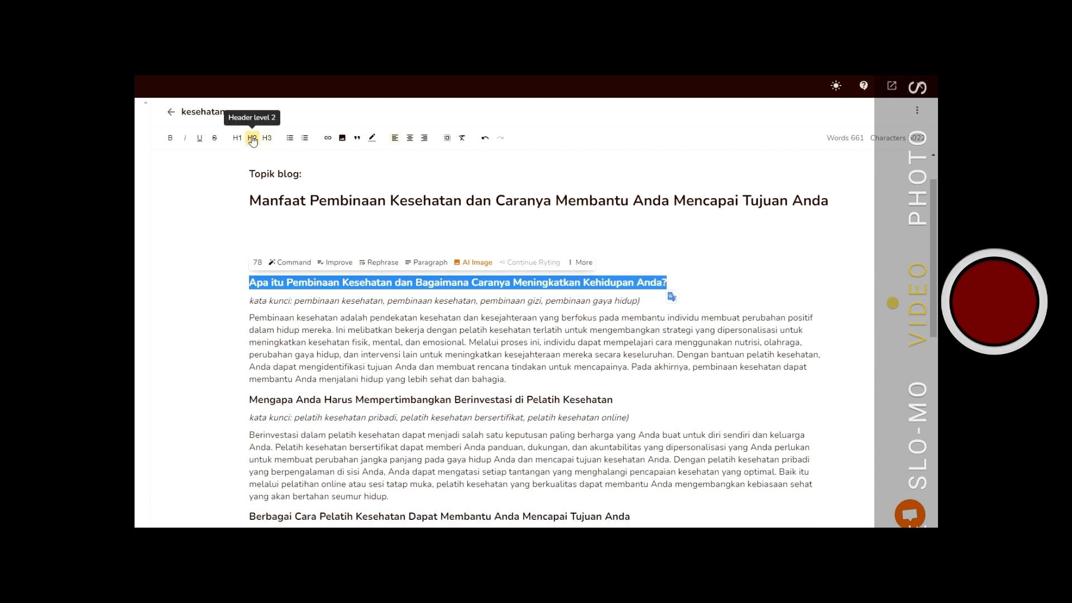
{"action": "left_click", "coordinate": [252, 138]}
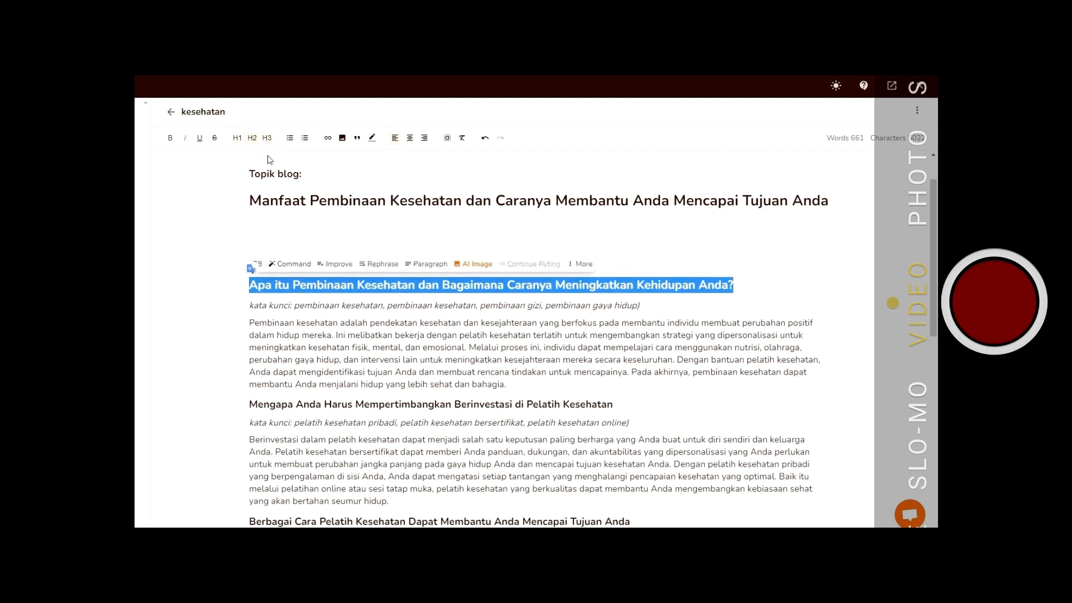
{"action": "left_click_drag", "start_coordinate": [246, 404], "coordinate": [630, 428]}
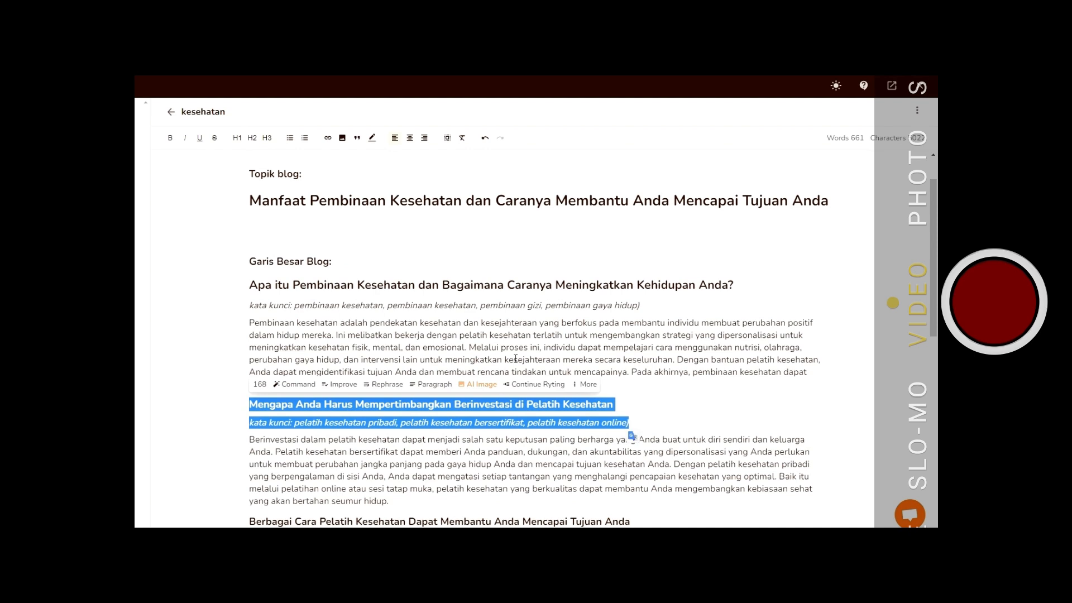
{"action": "left_click", "coordinate": [252, 139]}
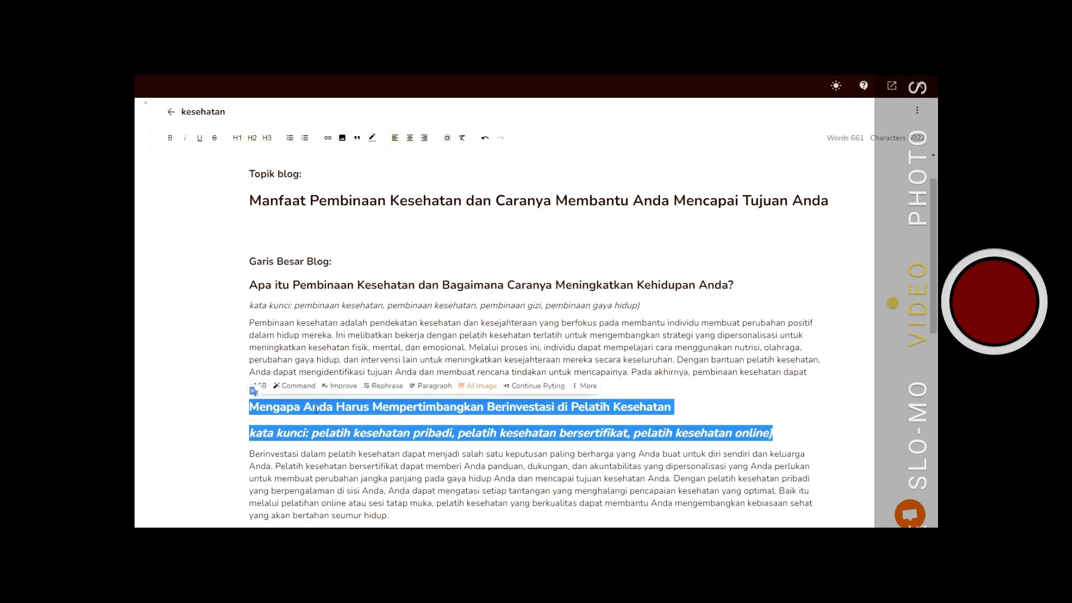
{"action": "left_click", "coordinate": [485, 140]}
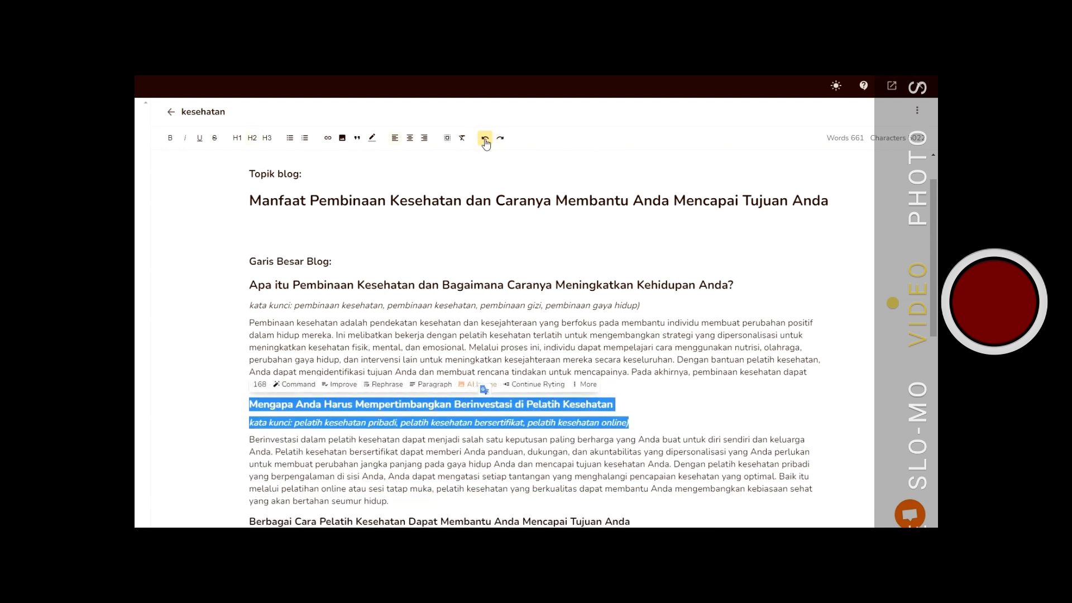
- Format the "Mengapa Anda Harus Mempertimbangkan Berinvestasi di Pelatih Kesehatan" heading as Heading 2
{"action": "left_click", "coordinate": [671, 390]}
{"action": "double_click", "coordinate": [247, 405]}
{"action": "left_click_drag", "start_coordinate": [309, 405], "coordinate": [617, 402]}
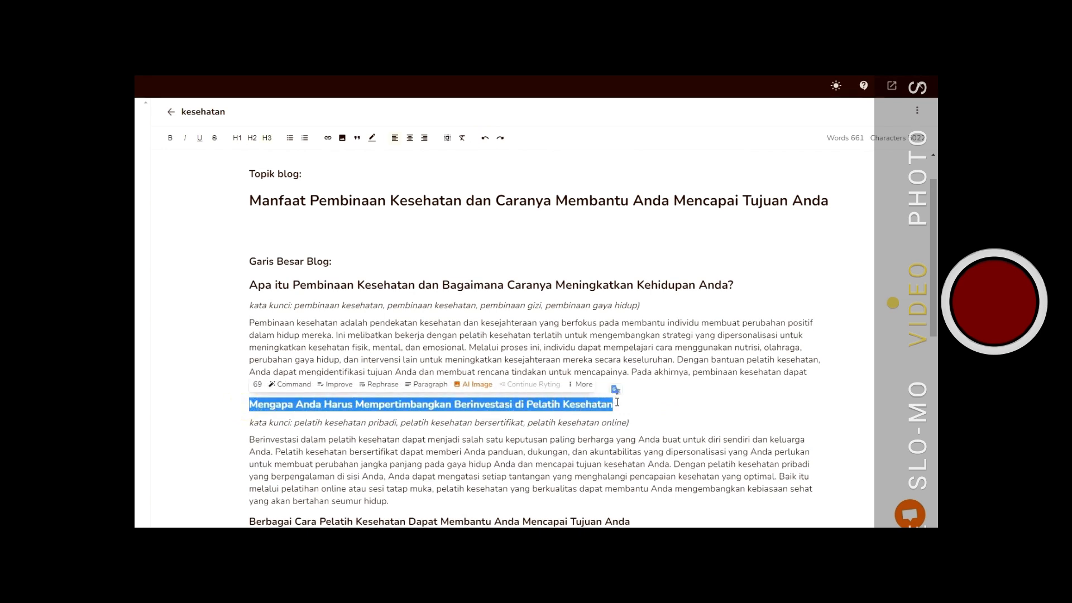
{"action": "left_click", "coordinate": [251, 140]}
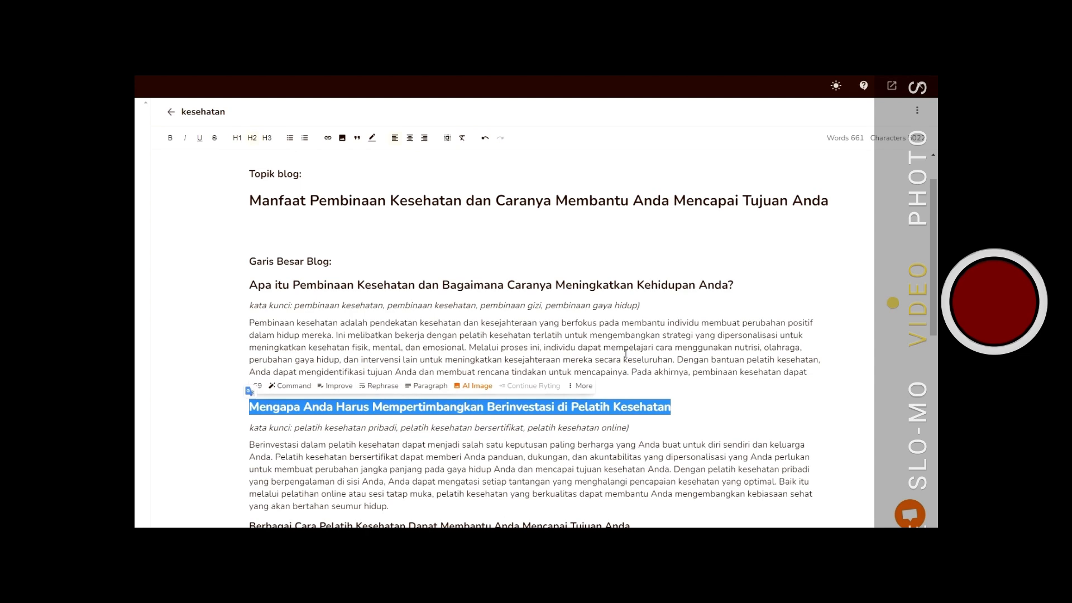
- Delete the keyword line under the first section heading along with the leftover empty line
{"action": "scroll", "coordinate": [625, 354], "scroll_direction": "down", "scroll_amount": 2}
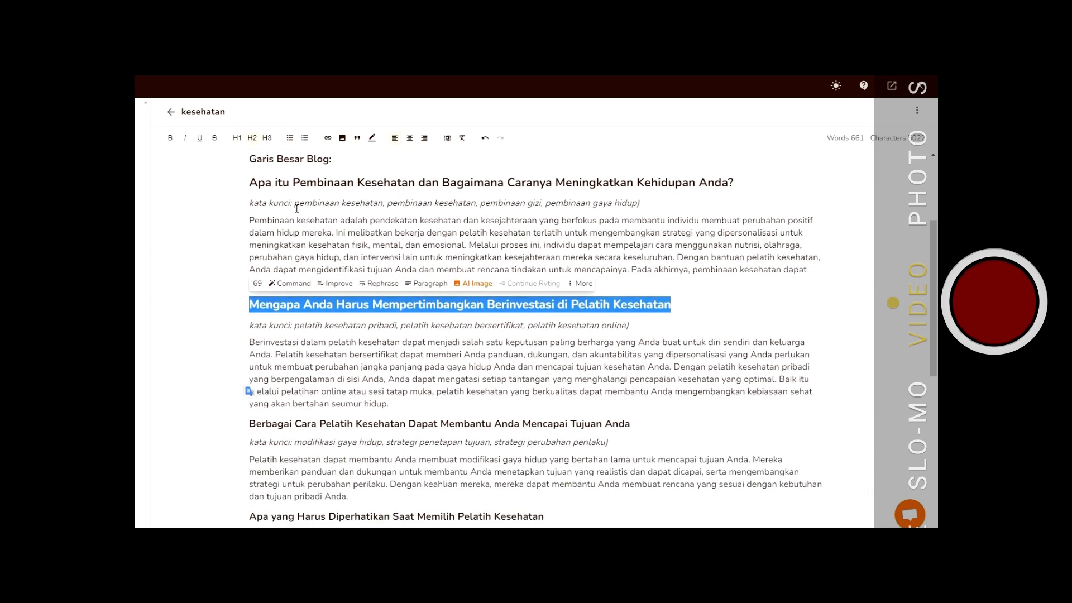
{"action": "left_click_drag", "start_coordinate": [250, 202], "coordinate": [652, 200]}
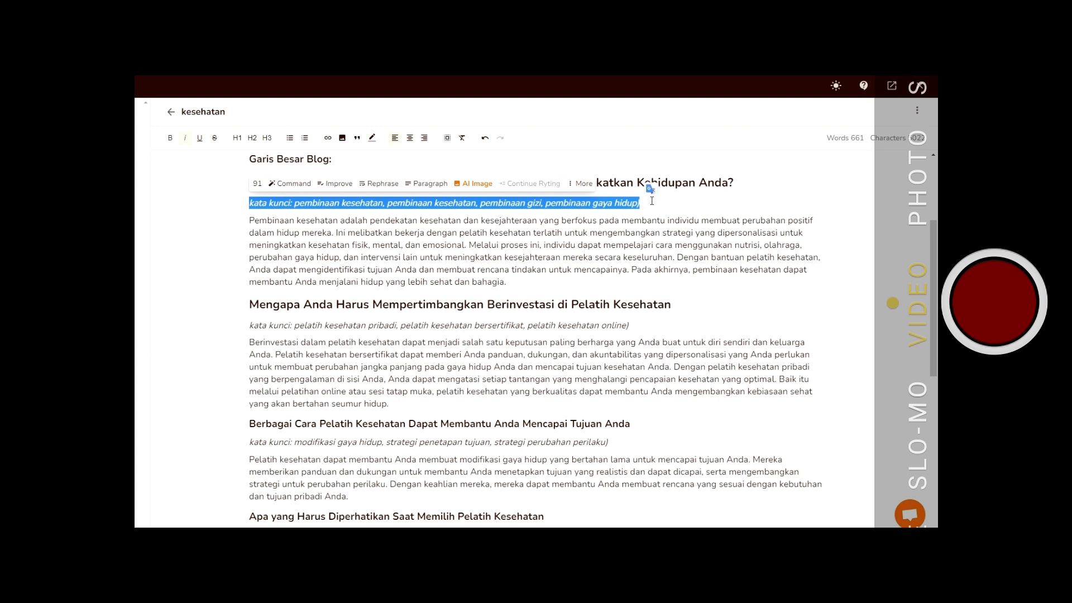
{"action": "key", "text": "BackSpace"}
{"action": "left_click", "coordinate": [249, 218]}
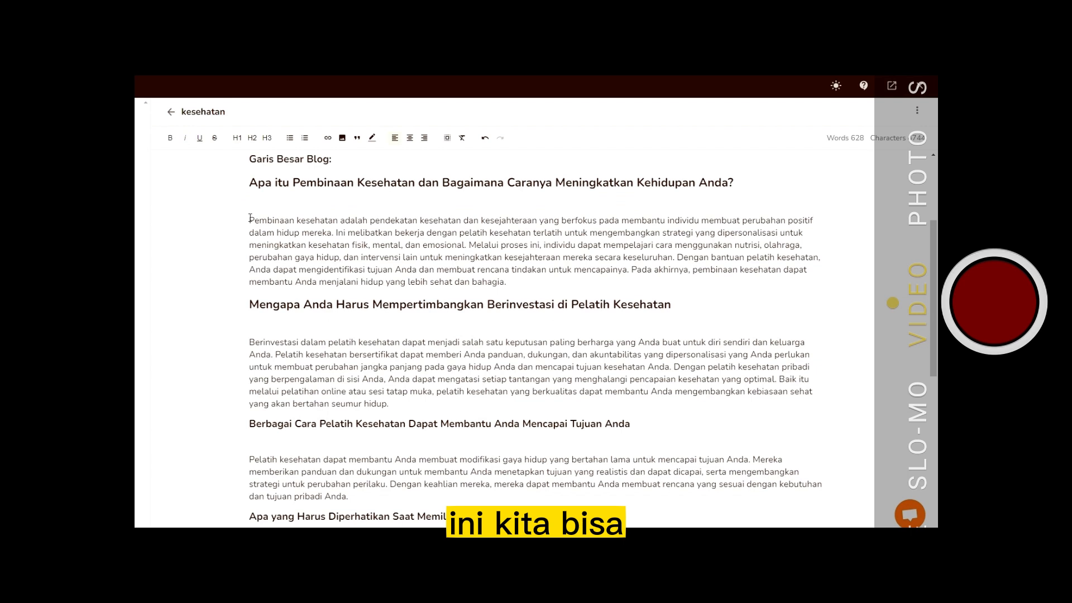
{"action": "key", "text": "BackSpace"}
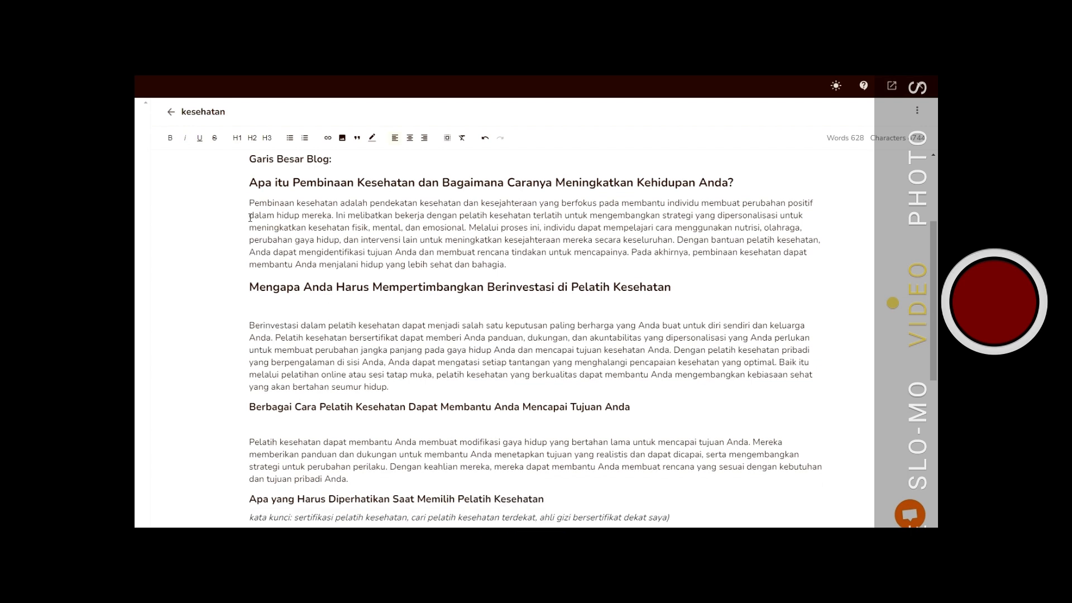
- Remove the empty lines above the paragraphs of the second and third sections
{"action": "left_click", "coordinate": [251, 325]}
{"action": "key", "text": "BackSpace"}
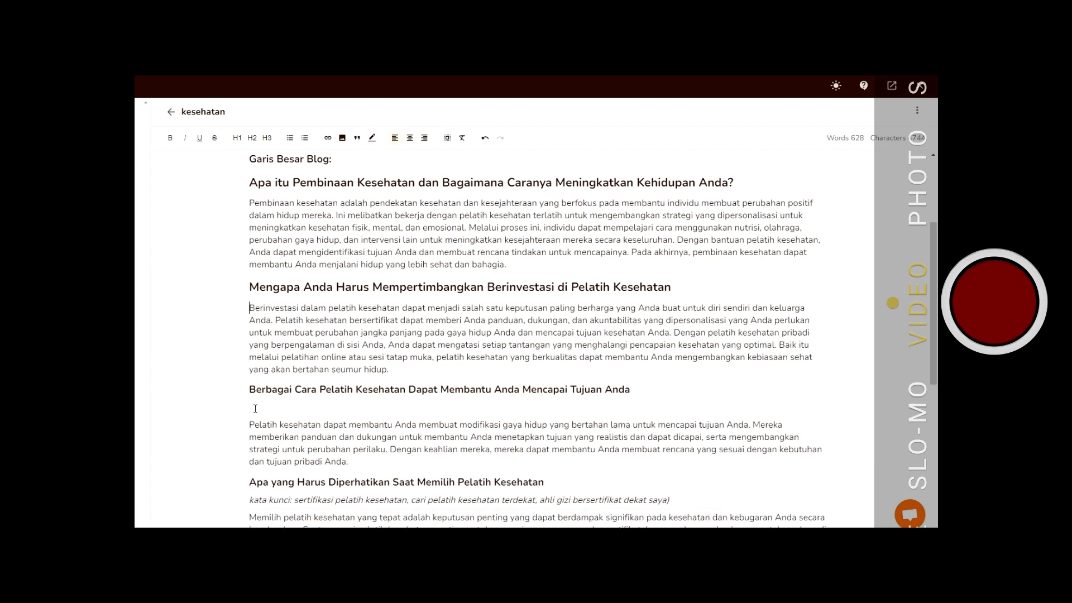
{"action": "left_click", "coordinate": [251, 425]}
{"action": "key", "text": "BackSpace"}
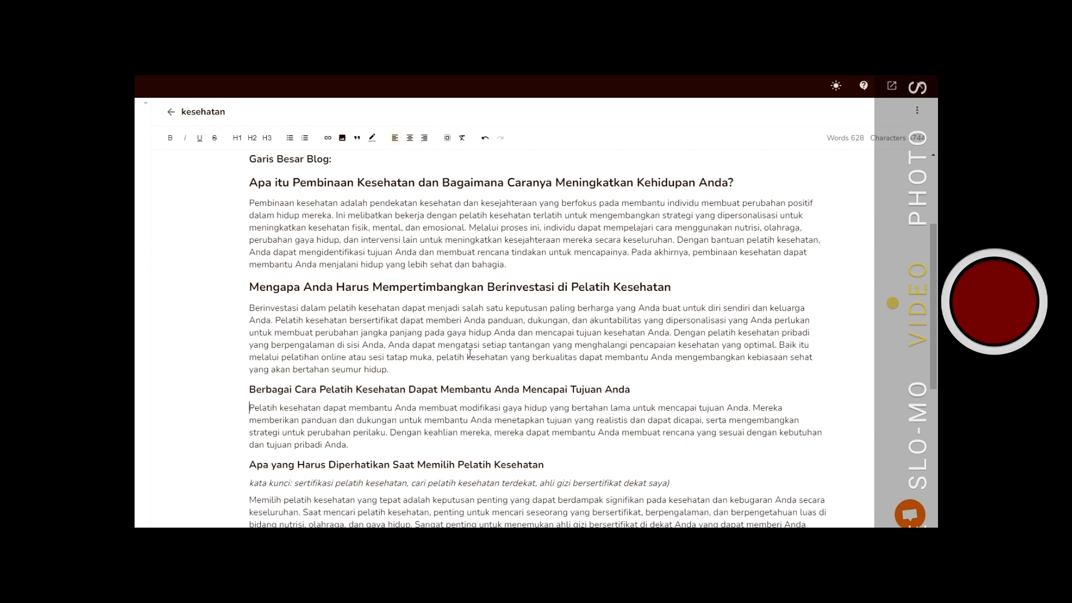
- Format the "Apa yang Harus Diperhatikan Saat Memilih Pelatih Kesehatan" heading as Heading 2
{"action": "scroll", "coordinate": [470, 353], "scroll_direction": "down", "scroll_amount": 3}
{"action": "scroll", "coordinate": [469, 353], "scroll_direction": "down", "scroll_amount": 2}
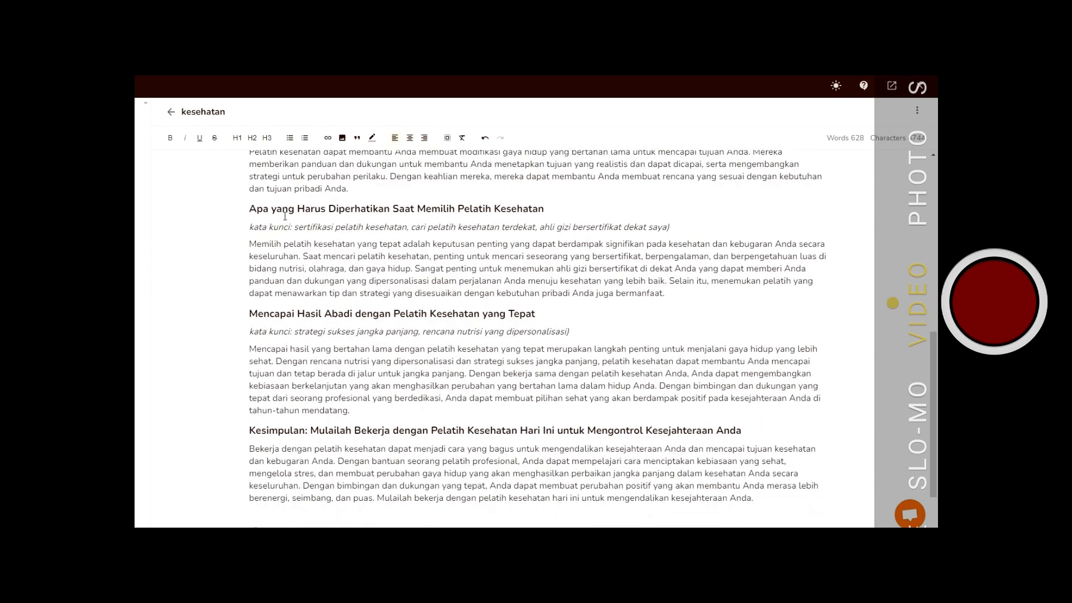
{"action": "left_click_drag", "start_coordinate": [250, 209], "coordinate": [544, 210]}
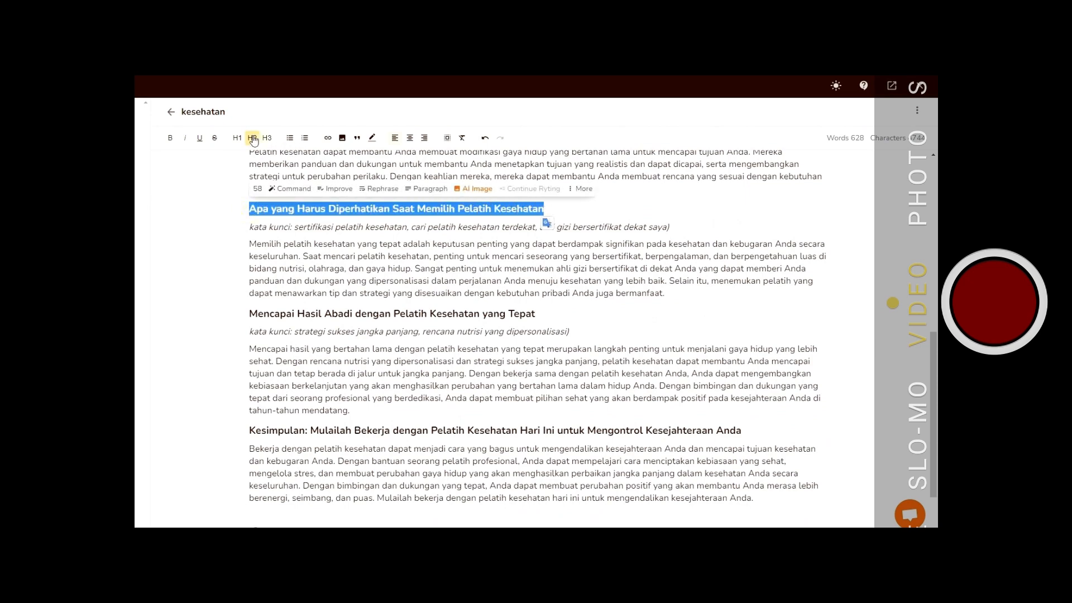
{"action": "left_click", "coordinate": [253, 138]}
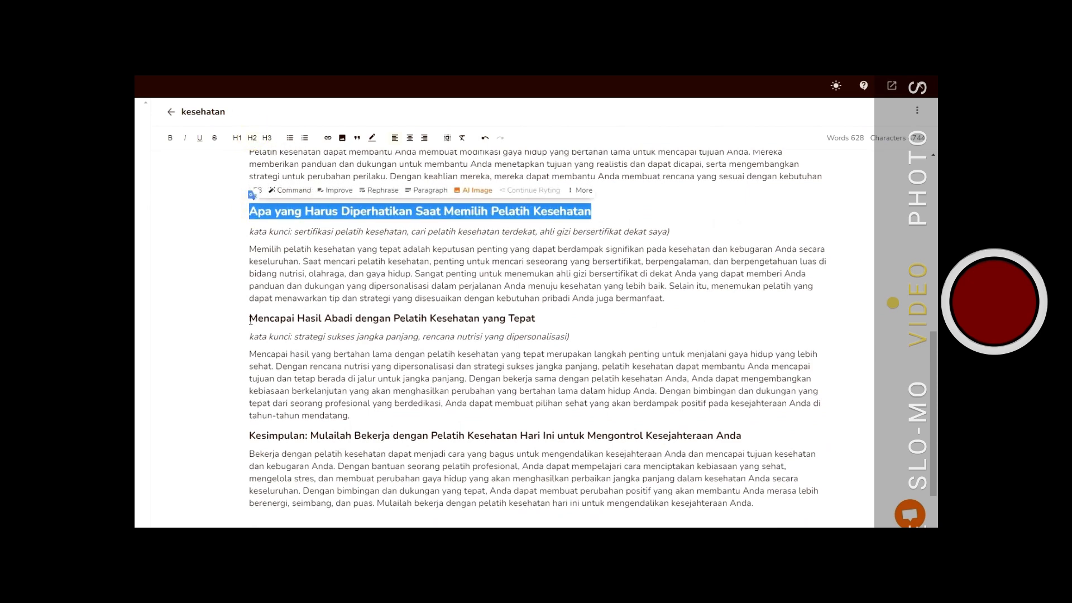
- Delete the keyword line below that heading and the empty line left behind
{"action": "left_click_drag", "start_coordinate": [245, 233], "coordinate": [681, 232]}
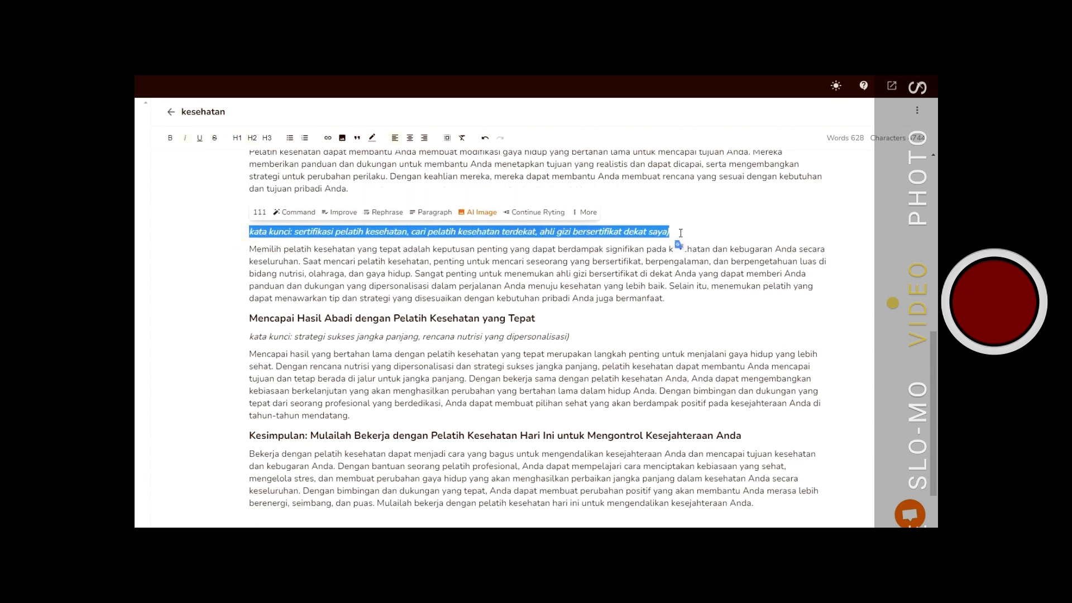
{"action": "key", "text": "Delete"}
{"action": "left_click", "coordinate": [248, 249]}
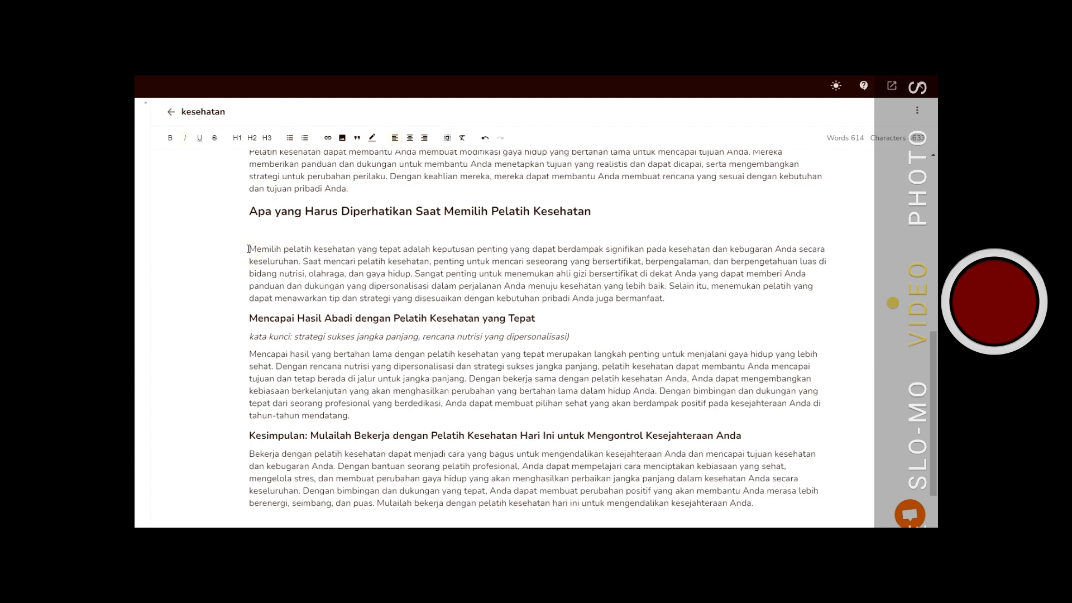
{"action": "key", "text": "BackSpace"}
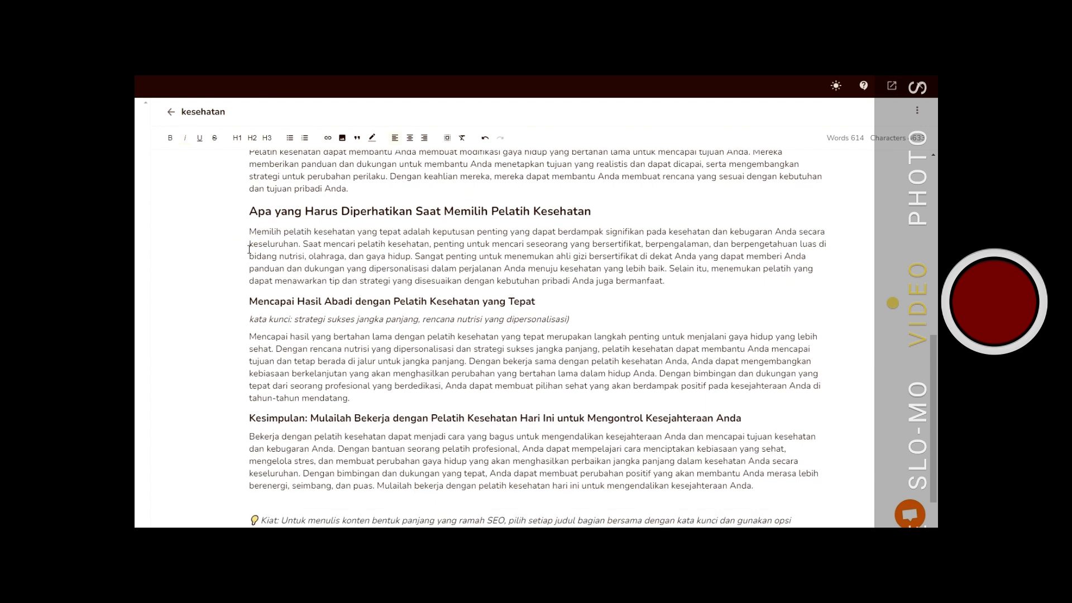
- Delete the keyword line under "Mencapai Hasil Abadi dengan Pelatih Kesehatan yang Tepat" and format that heading as Heading 2
{"action": "left_click_drag", "start_coordinate": [249, 319], "coordinate": [577, 332]}
{"action": "key", "text": "Delete"}
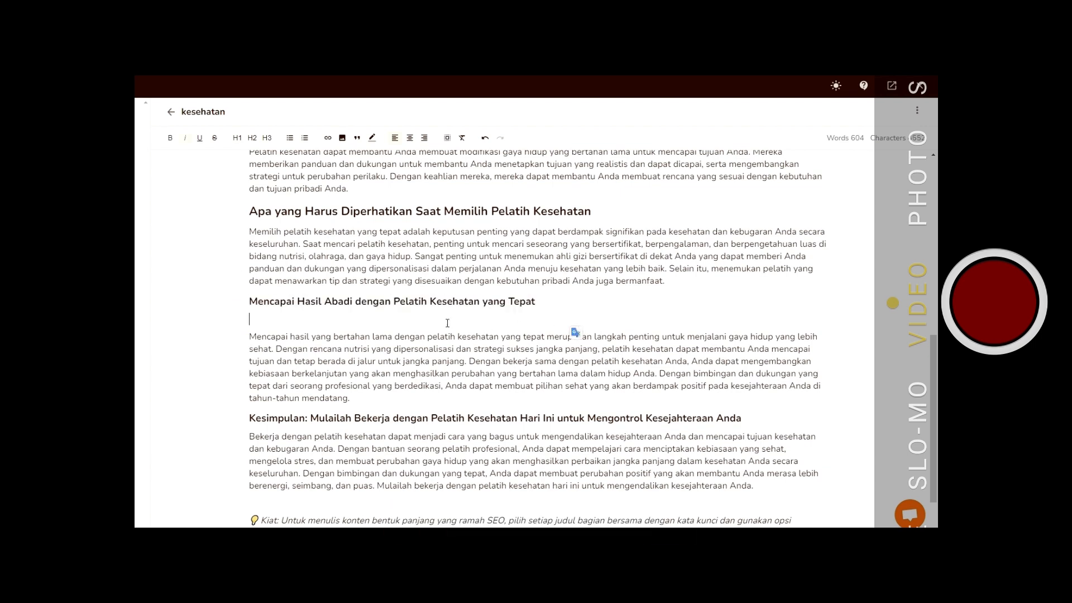
{"action": "left_click_drag", "start_coordinate": [251, 302], "coordinate": [537, 302]}
{"action": "left_click", "coordinate": [252, 138]}
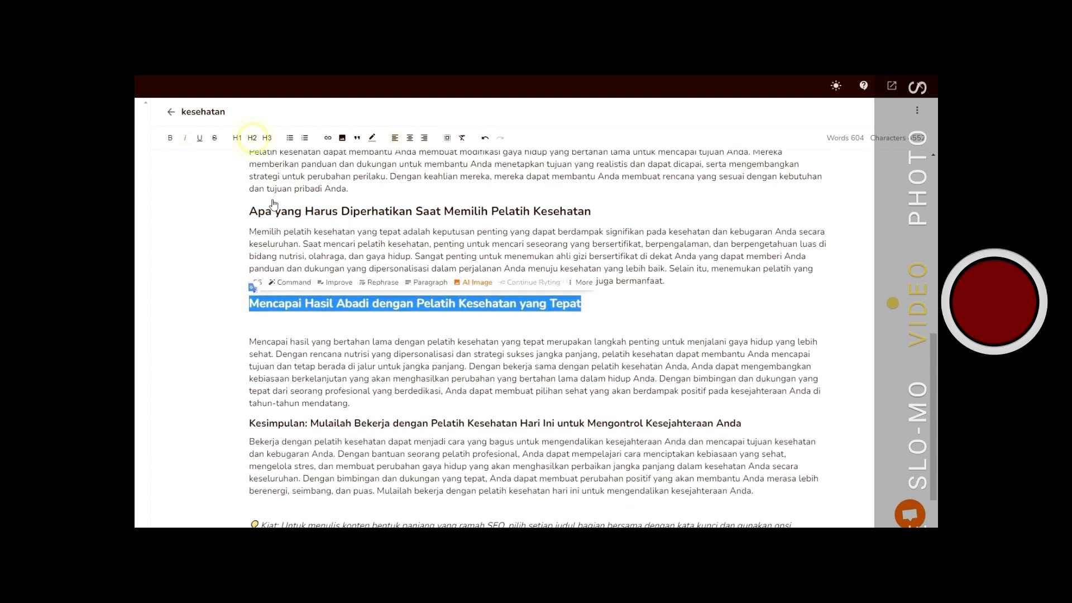
{"action": "left_click", "coordinate": [249, 342]}
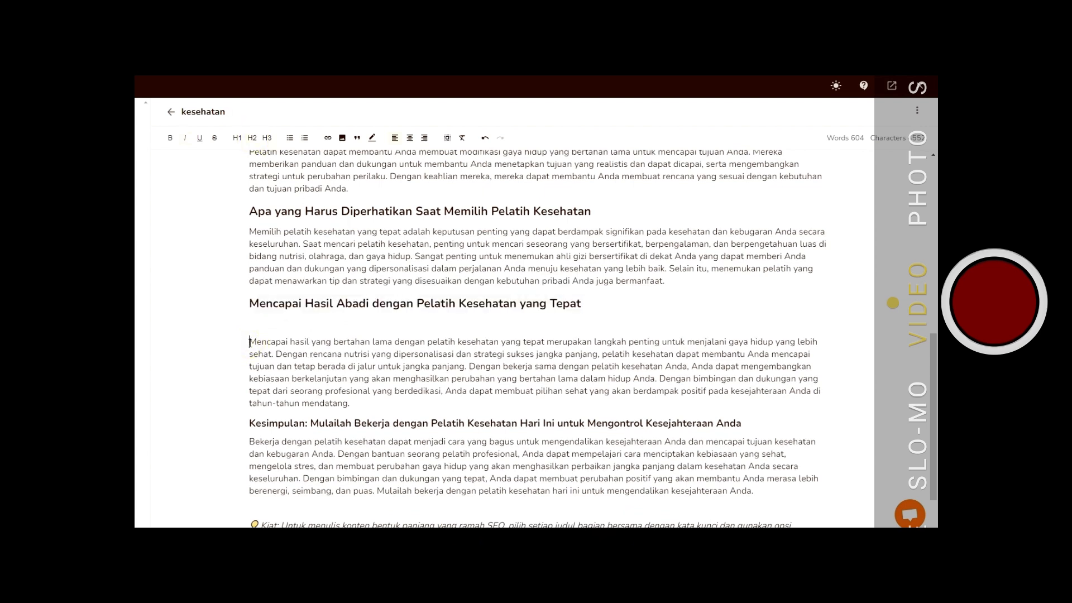
{"action": "key", "text": "BackSpace"}
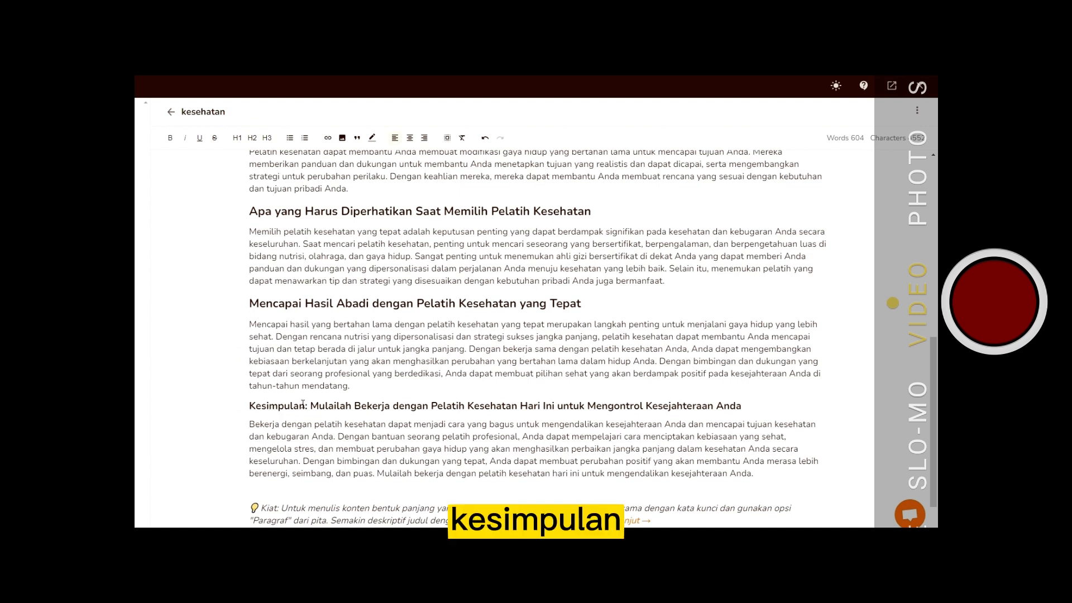
- Delete the "Kesimpulan:" prefix from the conclusion heading
{"action": "left_click_drag", "start_coordinate": [310, 406], "coordinate": [249, 407]}
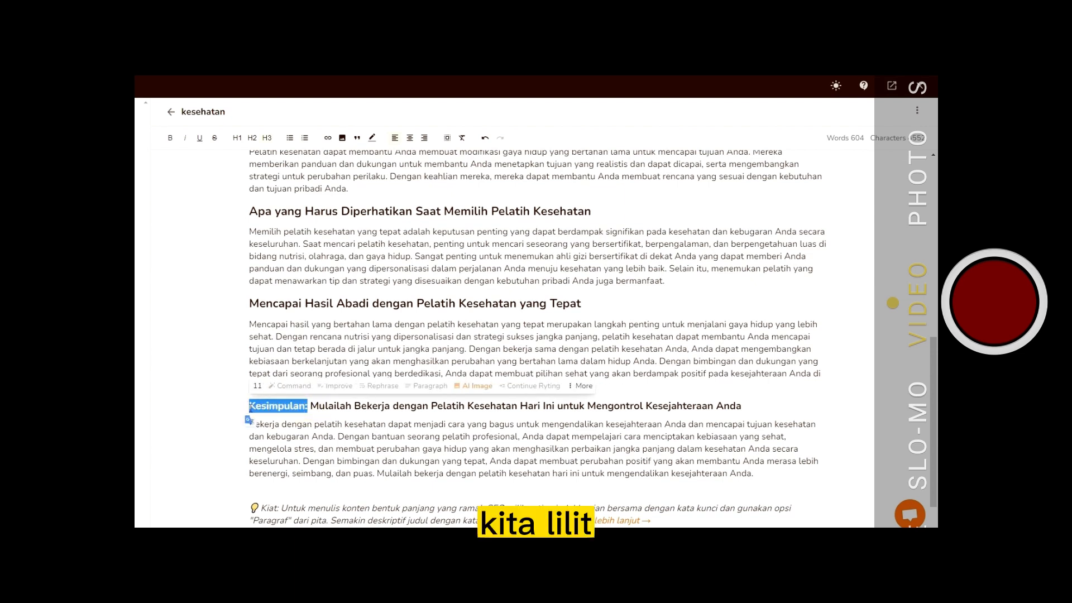
{"action": "key", "text": "BackSpace"}
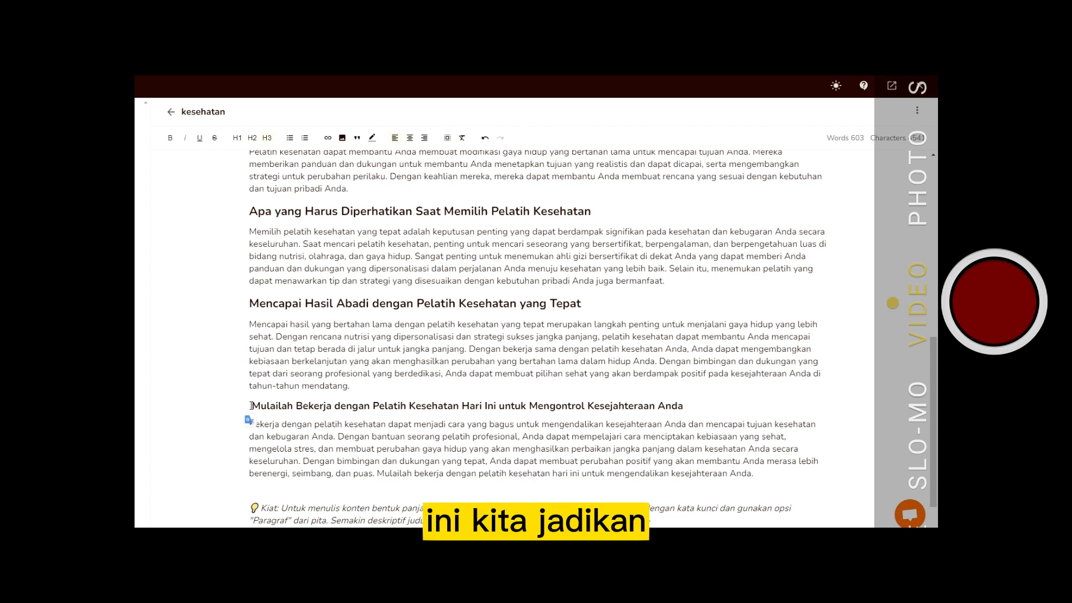
- Format the "Mulailah Bekerja dengan Pelatih Kesehatan Hari Ini untuk Mengontrol Kesejahteraan Anda" heading as Heading 2
{"action": "left_click_drag", "start_coordinate": [251, 406], "coordinate": [692, 406]}
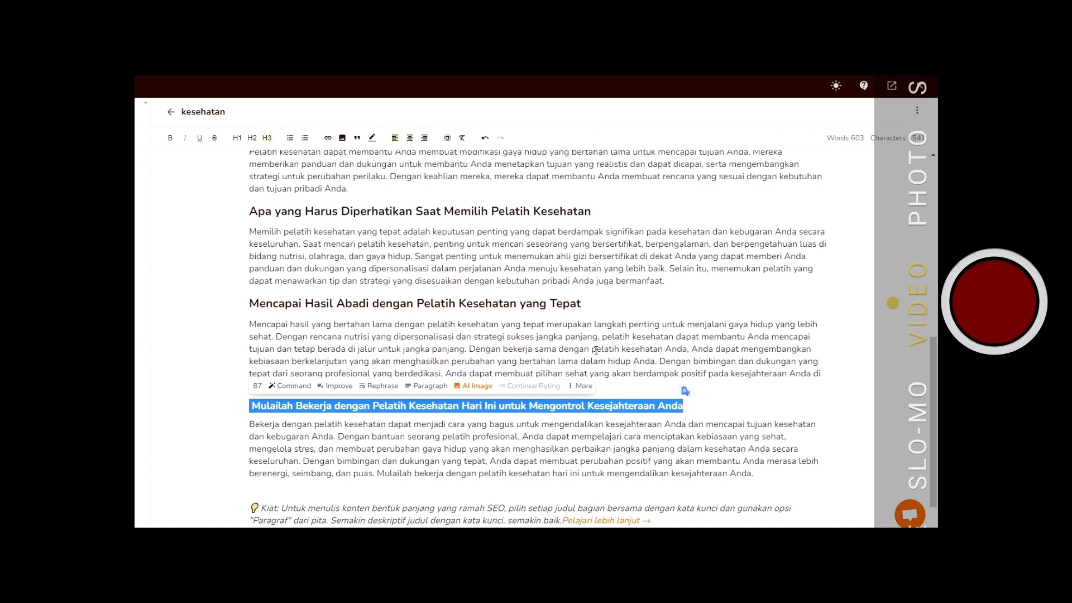
{"action": "left_click", "coordinate": [268, 138]}
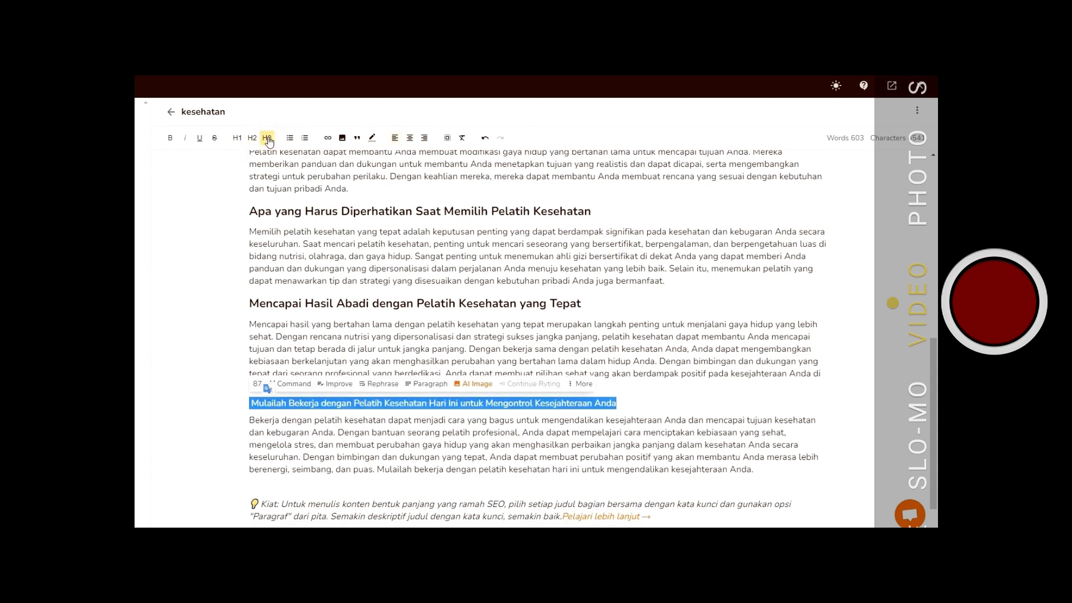
{"action": "left_click", "coordinate": [252, 138]}
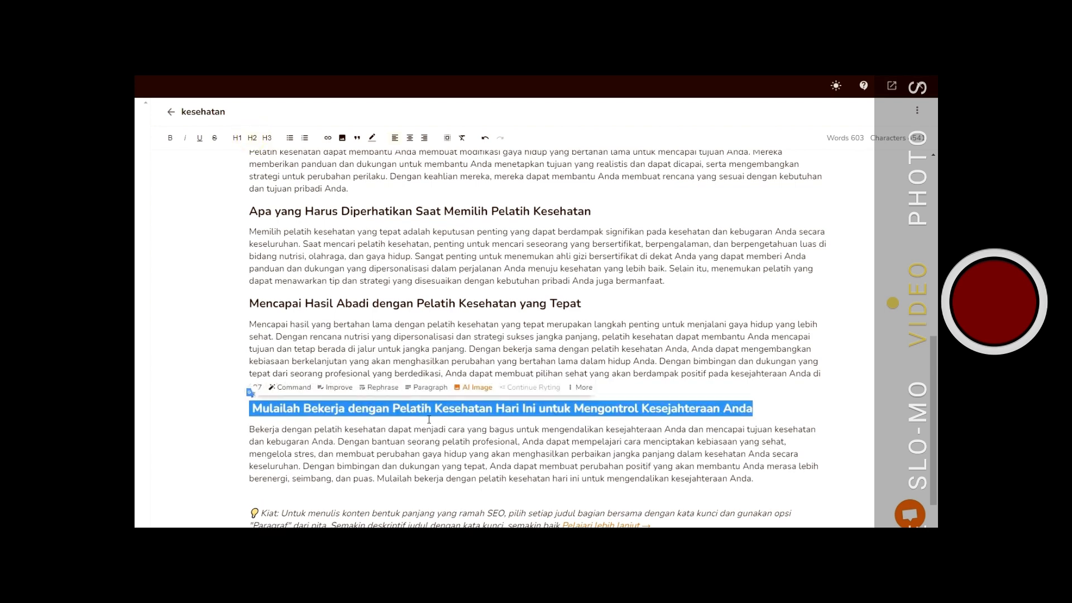
- Scroll through the whole article to review its headings and paragraphs
{"action": "scroll", "coordinate": [434, 409], "scroll_direction": "down", "scroll_amount": 1}
{"action": "scroll", "coordinate": [424, 411], "scroll_direction": "up", "scroll_amount": 5}
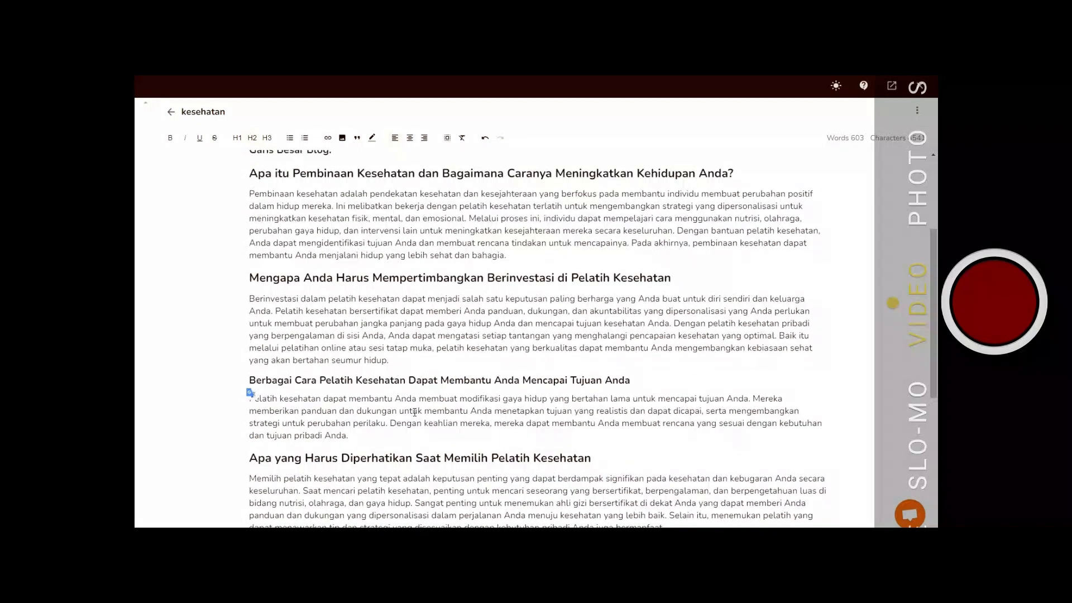
{"action": "scroll", "coordinate": [343, 402], "scroll_direction": "up", "scroll_amount": 3}
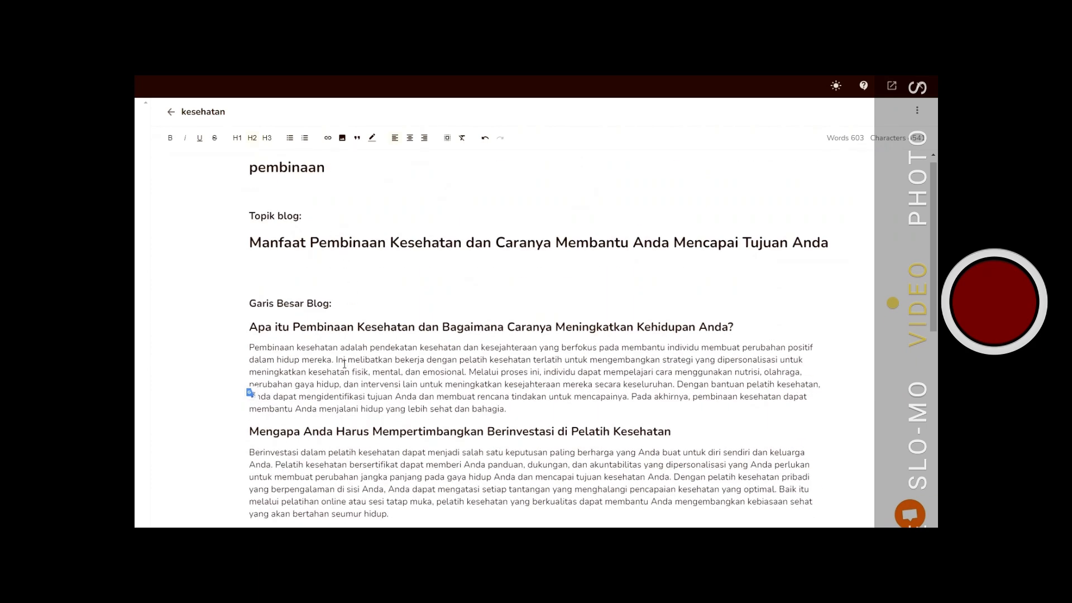
{"action": "scroll", "coordinate": [352, 341], "scroll_direction": "down", "scroll_amount": 2}
{"action": "scroll", "coordinate": [352, 341], "scroll_direction": "up", "scroll_amount": 2}
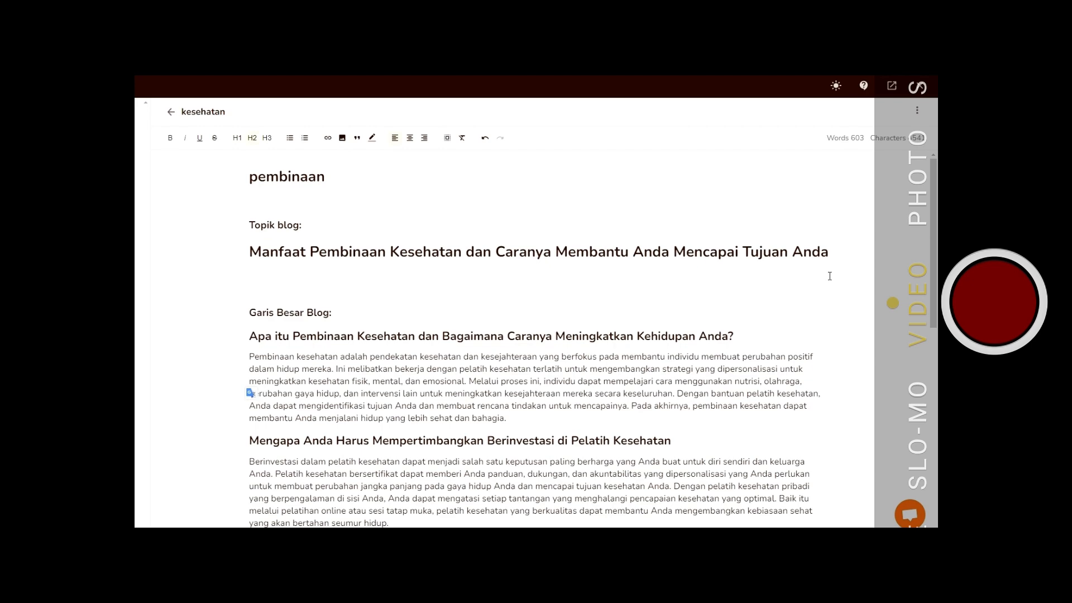
{"action": "scroll", "coordinate": [470, 293], "scroll_direction": "down", "scroll_amount": 10}
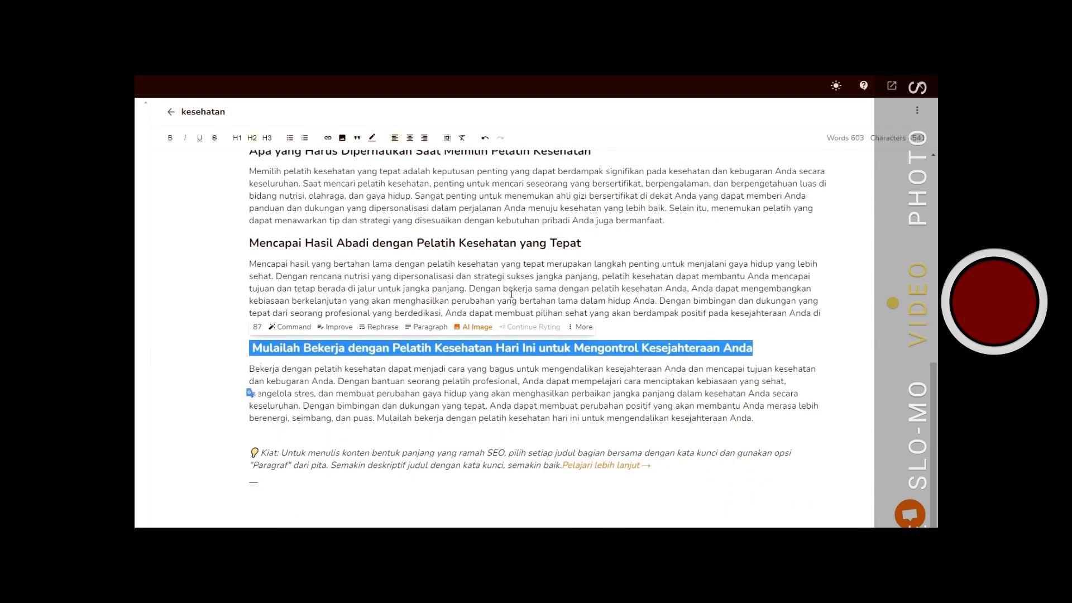
{"action": "left_click", "coordinate": [691, 498]}
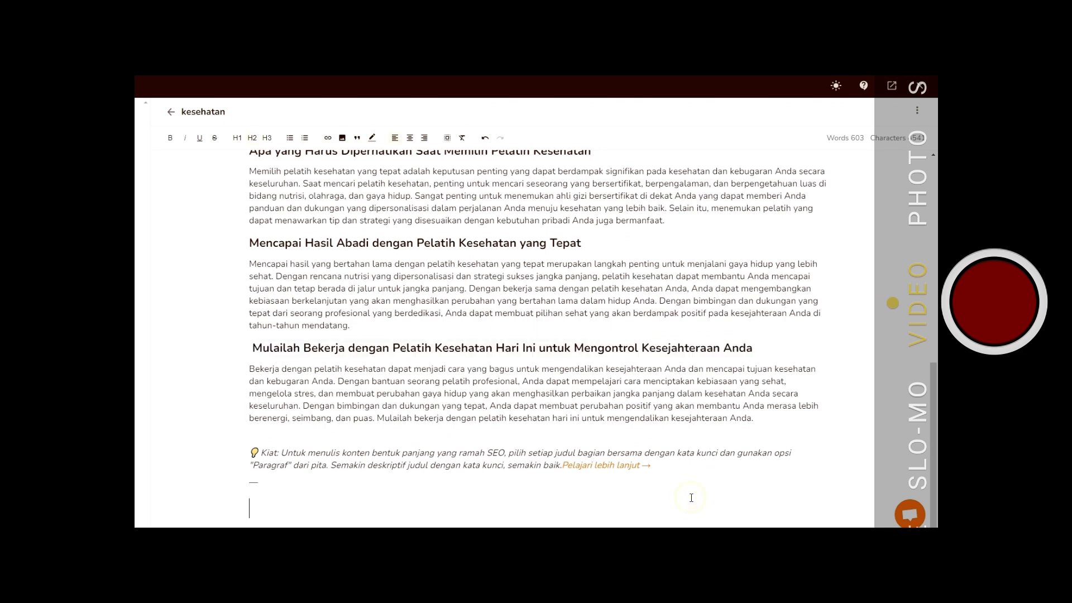
{"action": "left_click", "coordinate": [200, 138]}
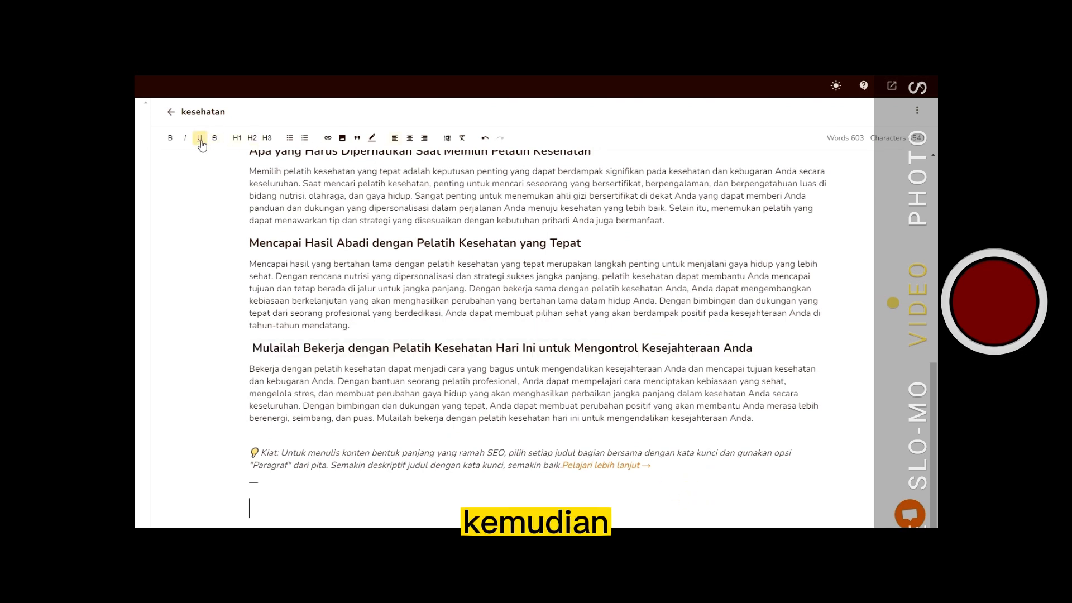
{"action": "left_click", "coordinate": [237, 138]}
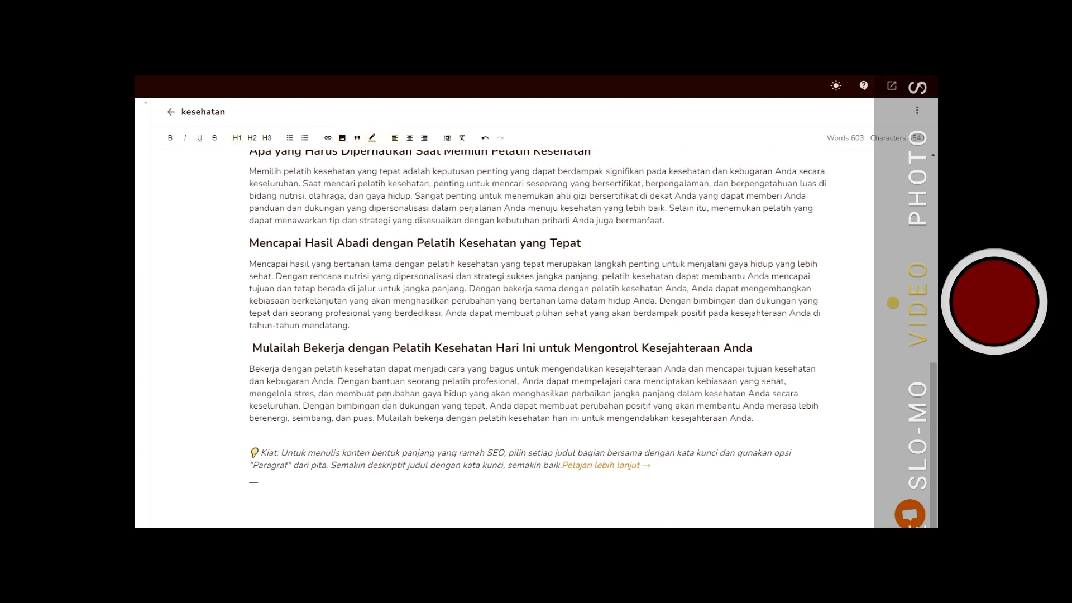
- Select all the article content in the editor and copy it
{"action": "scroll", "coordinate": [390, 397], "scroll_direction": "up", "scroll_amount": 15}
{"action": "scroll", "coordinate": [390, 397], "scroll_direction": "up", "scroll_amount": 2}
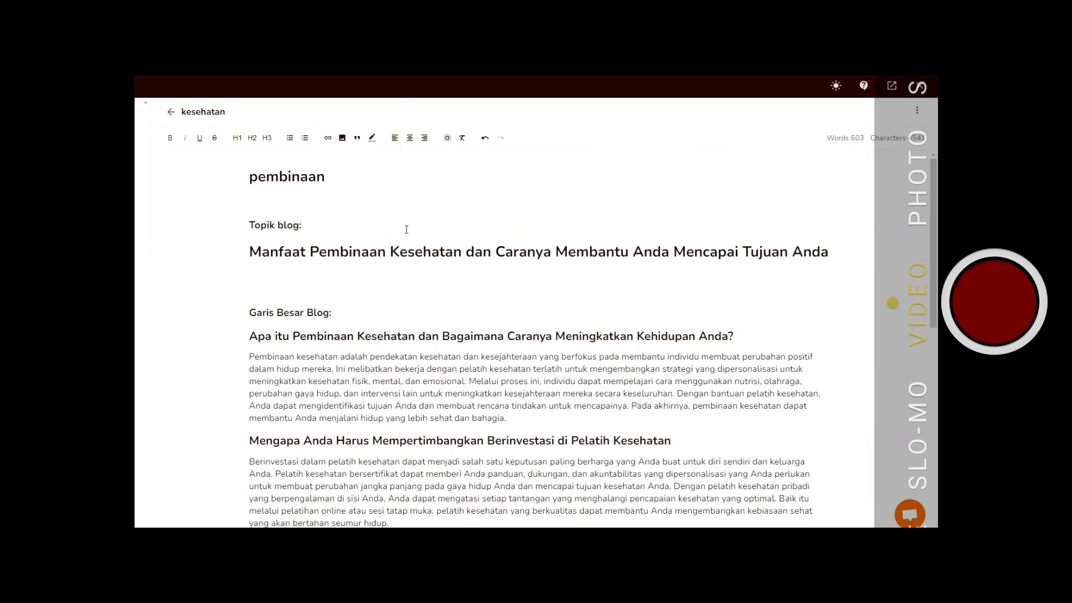
{"action": "left_click", "coordinate": [448, 138]}
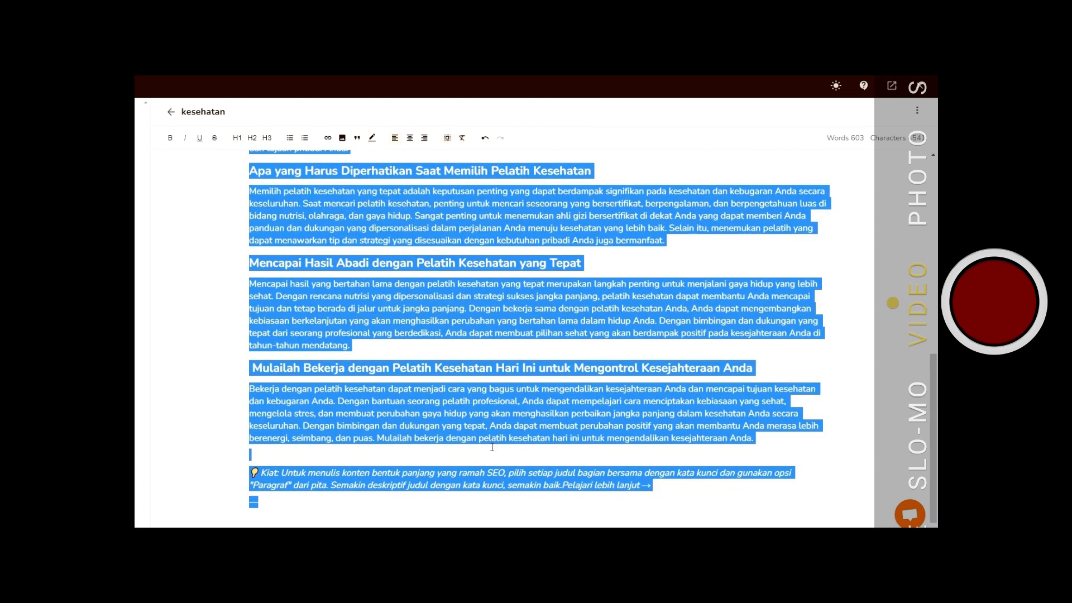
{"action": "scroll", "coordinate": [492, 447], "scroll_direction": "up", "scroll_amount": 10}
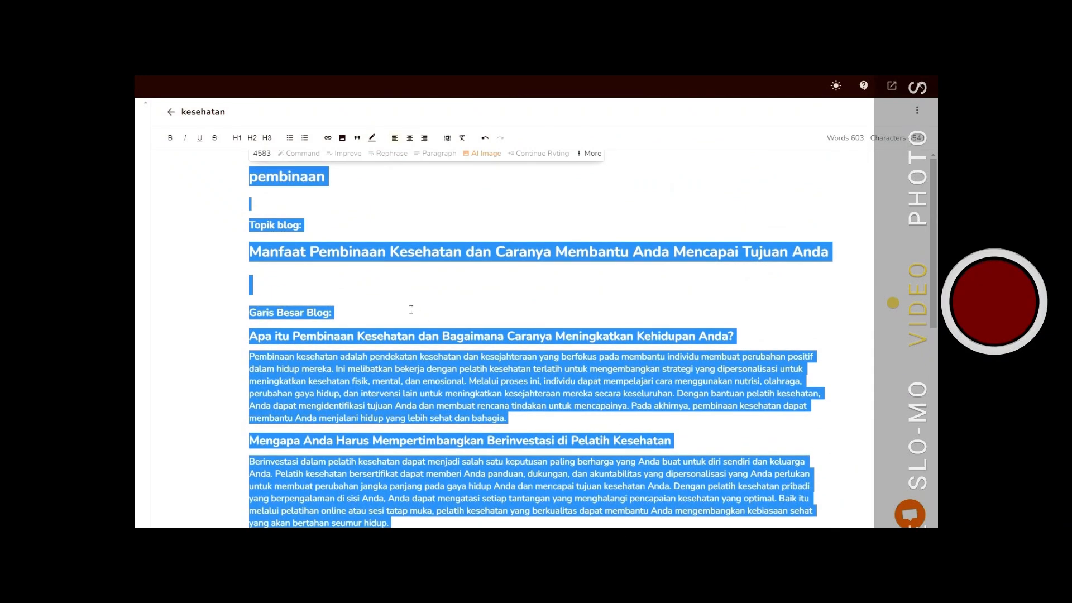
{"action": "right_click", "coordinate": [424, 251]}
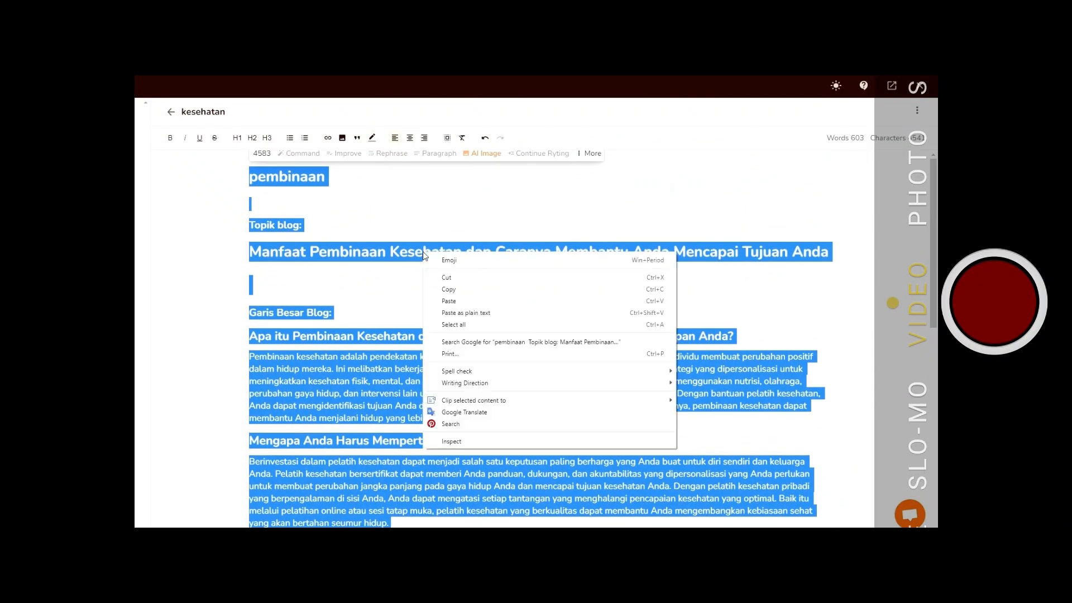
{"action": "left_click", "coordinate": [454, 289]}
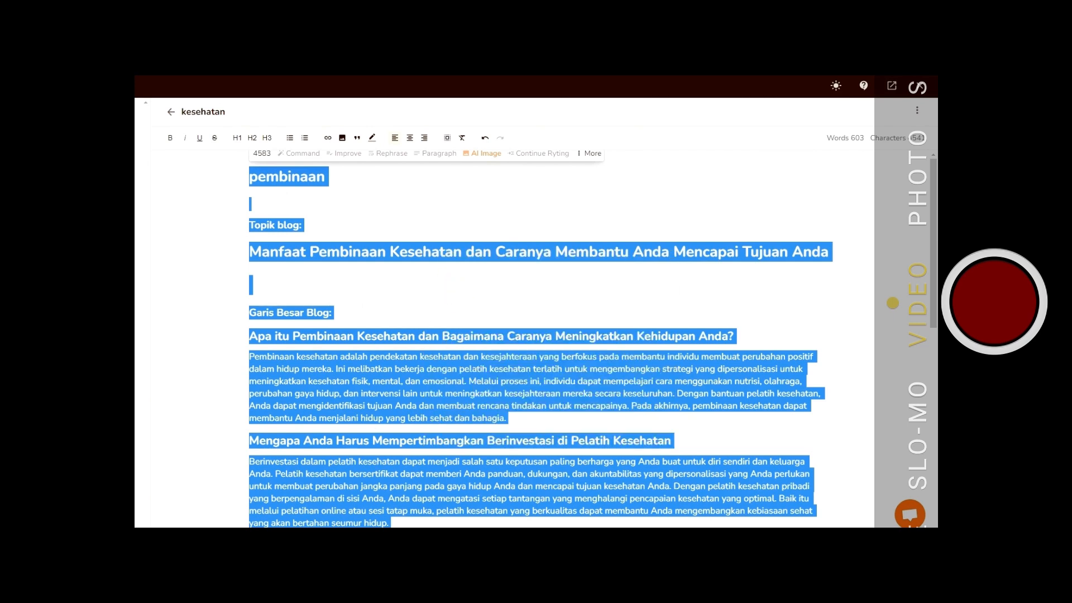
- Switch to Notepad and add a separator line of equals signs at the end of the notes
{"action": "left_click", "coordinate": [293, 516]}
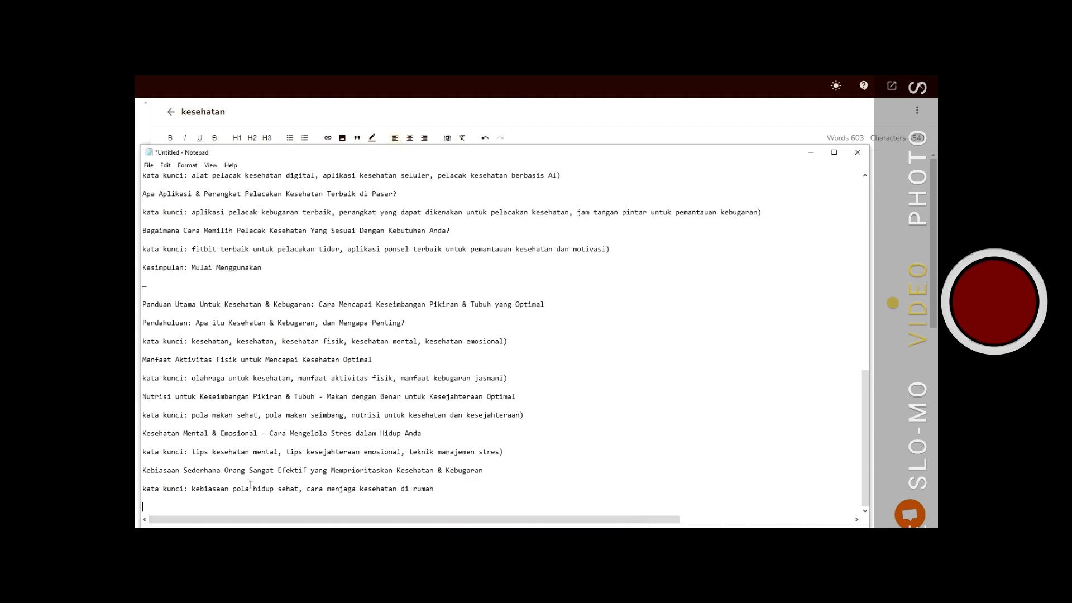
{"action": "type", "text": "============================================"}
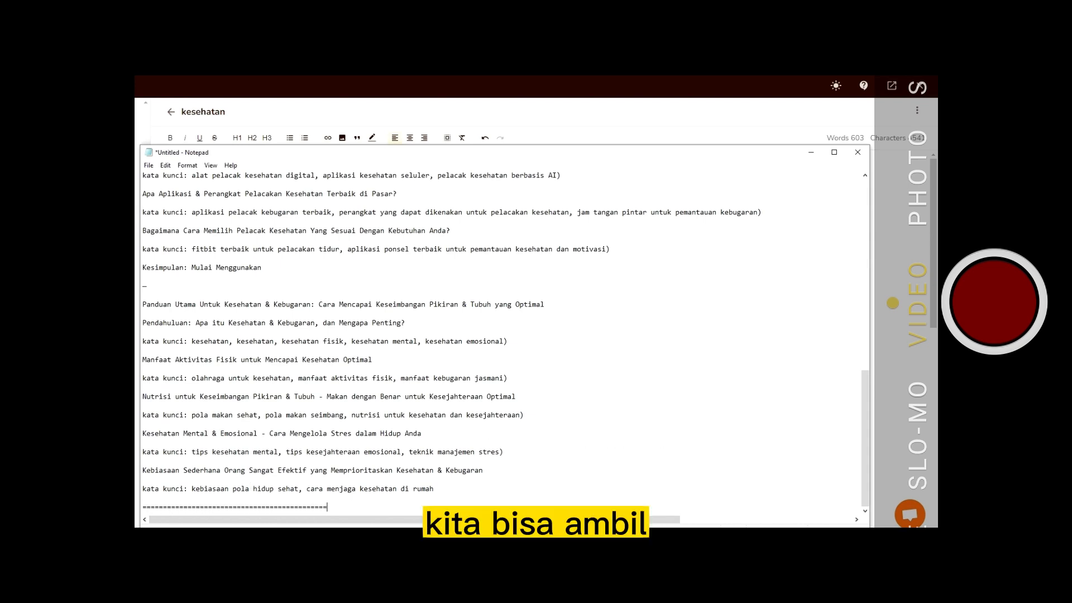
{"action": "type", "text": "=============================="}
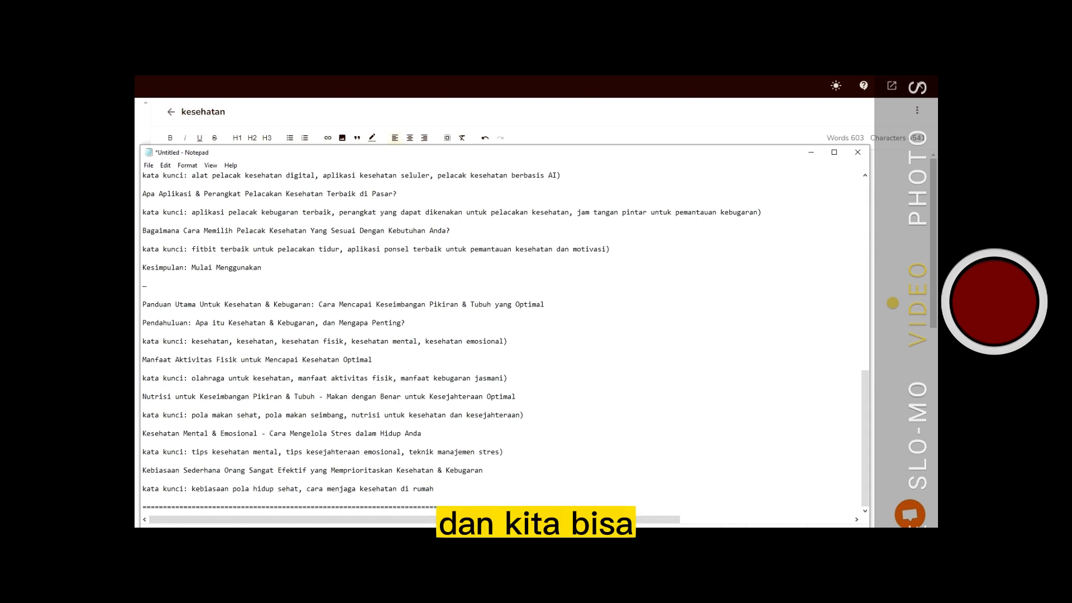
{"action": "key", "text": "Return"}
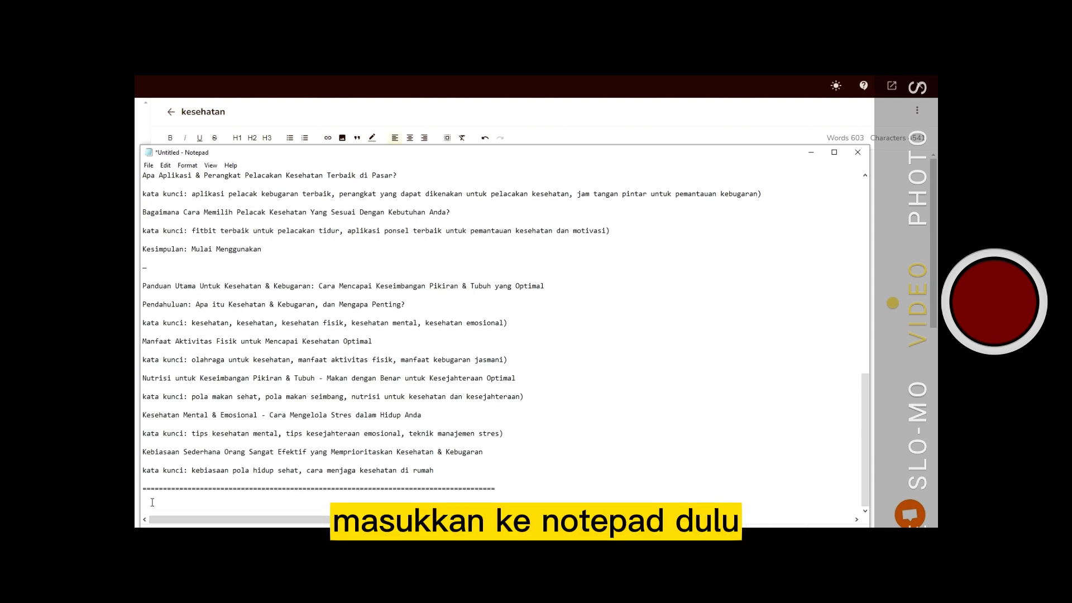
- Paste the copied article below the separator and add another line of equals signs after it
{"action": "mouse_move", "coordinate": [153, 505]}
{"action": "key", "text": "ctrl+v"}
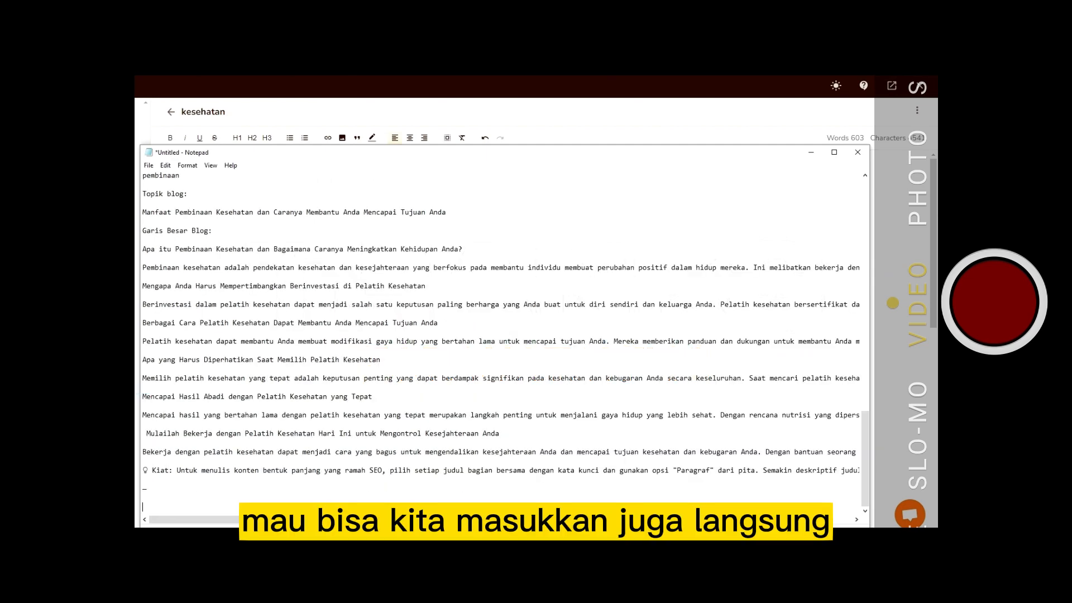
{"action": "type", "text": "============="}
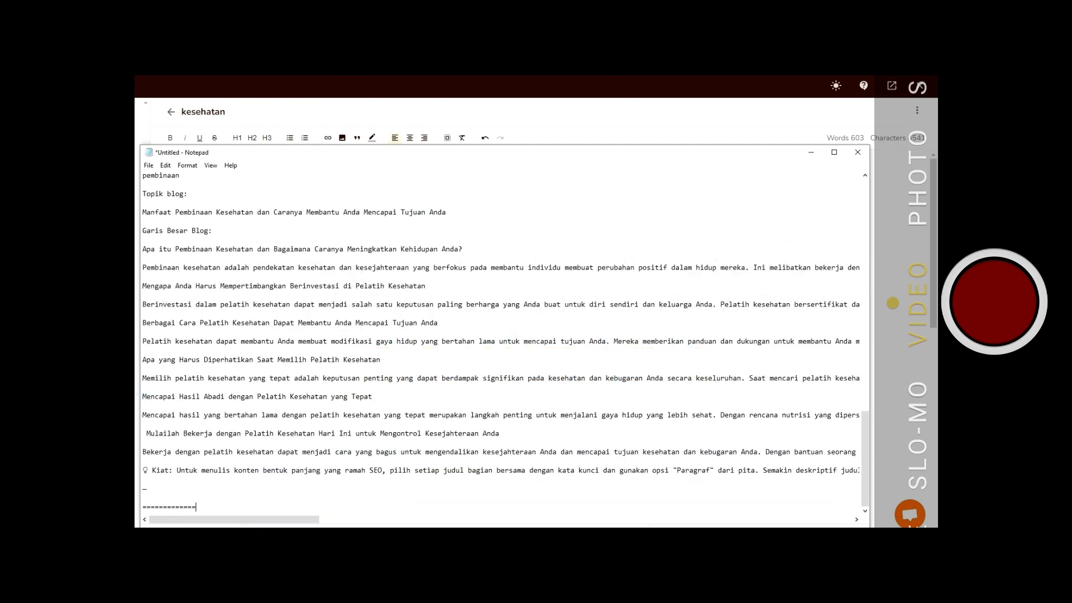
{"action": "type", "text": "=========================================="}
{"action": "key", "text": "Return"}
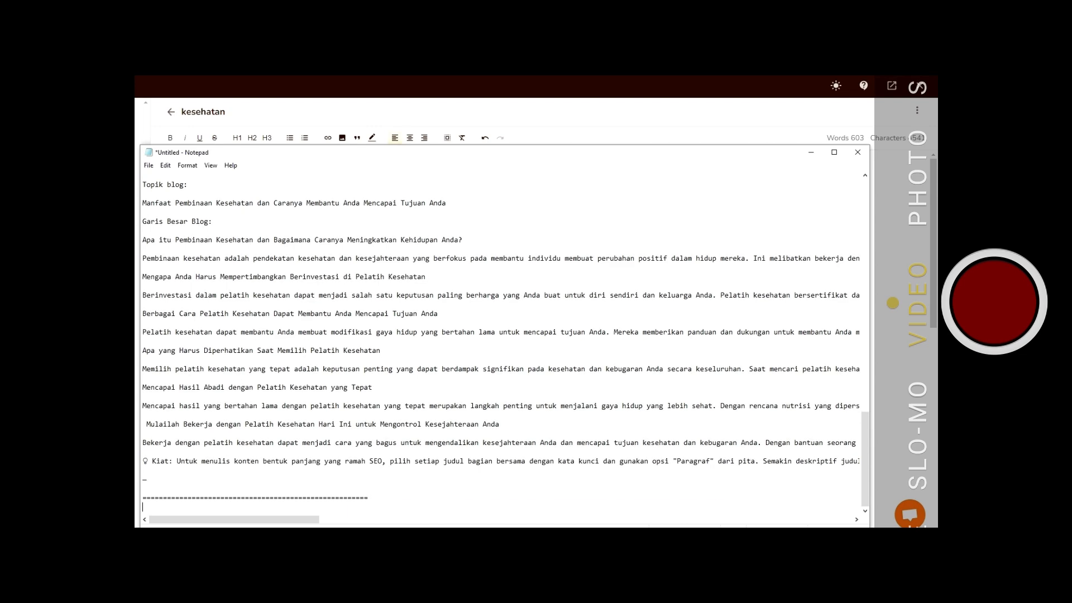
- Minimize Notepad and return to the article in the editor
{"action": "left_click", "coordinate": [815, 159]}
{"action": "left_click", "coordinate": [537, 200]}
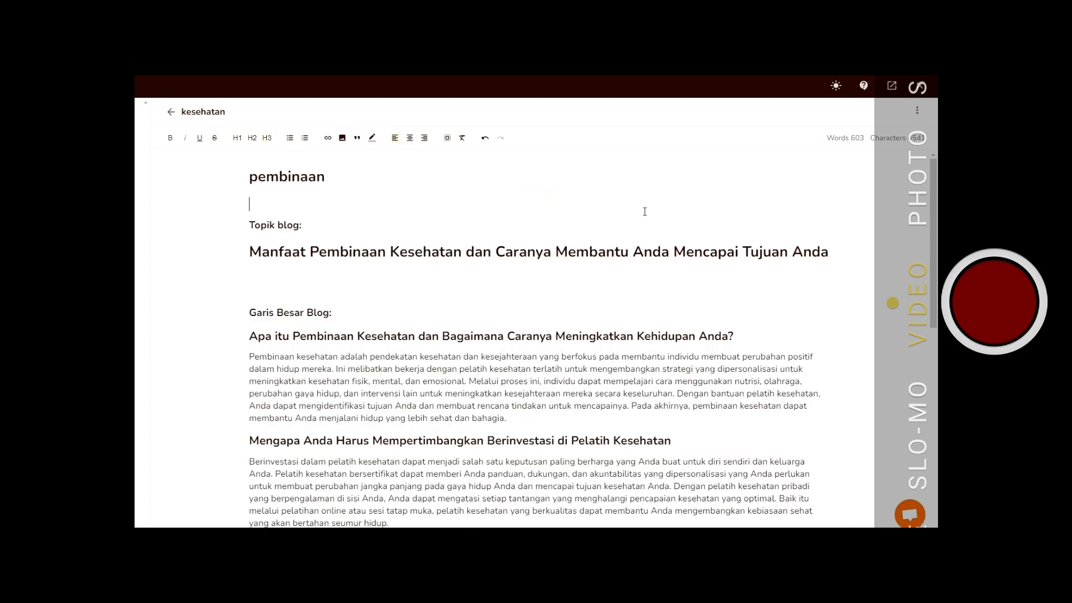
{"action": "scroll", "coordinate": [644, 212], "scroll_direction": "down", "scroll_amount": 10}
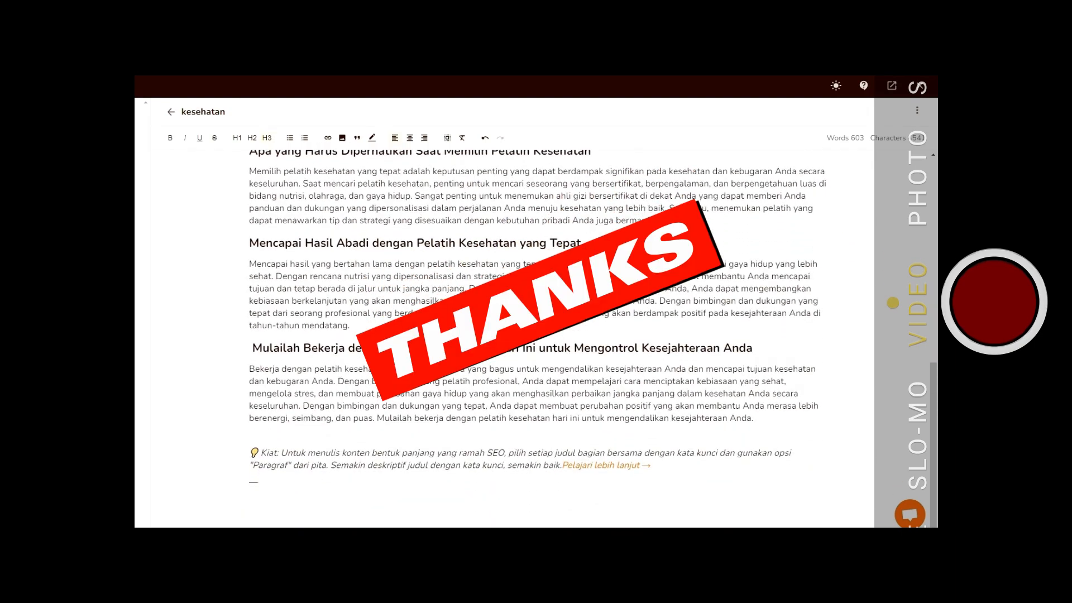
{"action": "scroll", "coordinate": [796, 275], "scroll_direction": "up", "scroll_amount": 10}
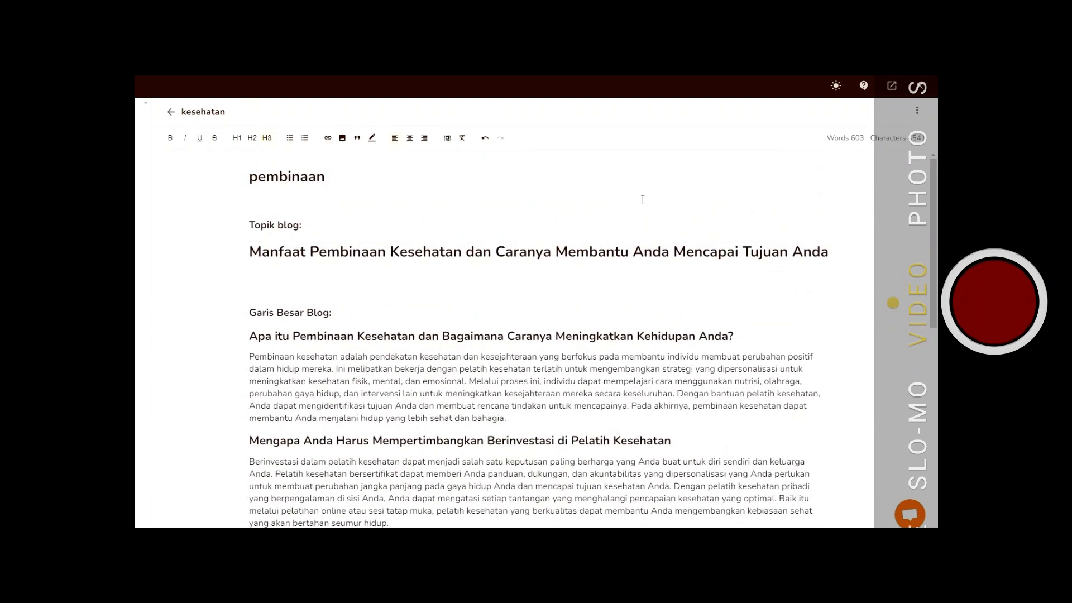